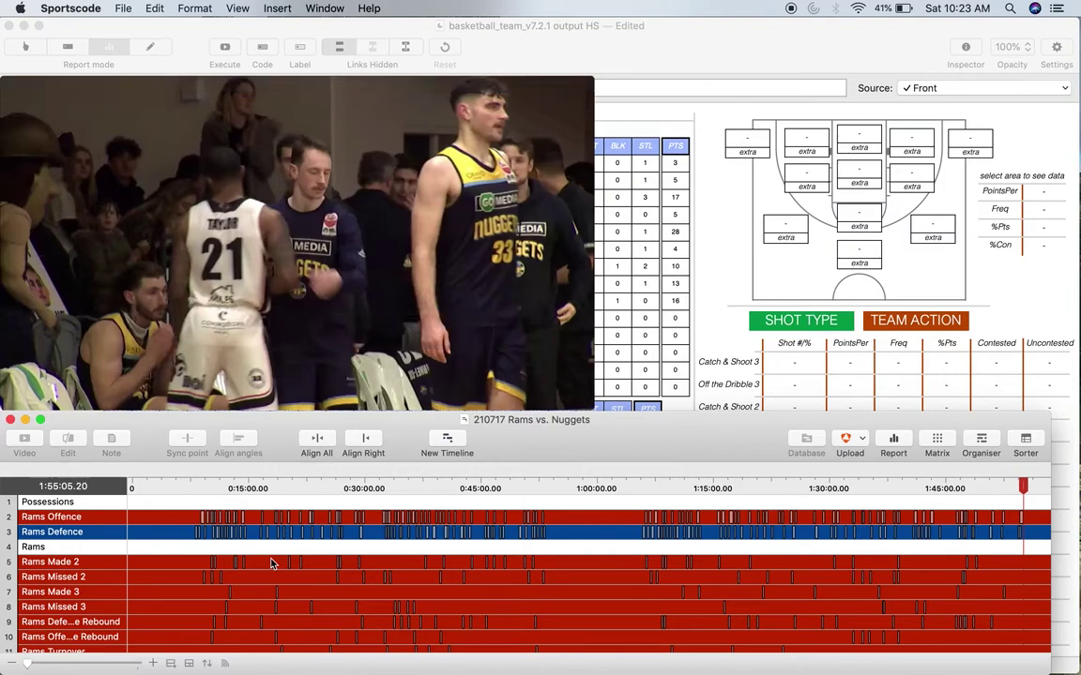
Step: Review the timeline's coded rows from possessions through both teams' events to the individual players
scroll(271, 564, down, 3)
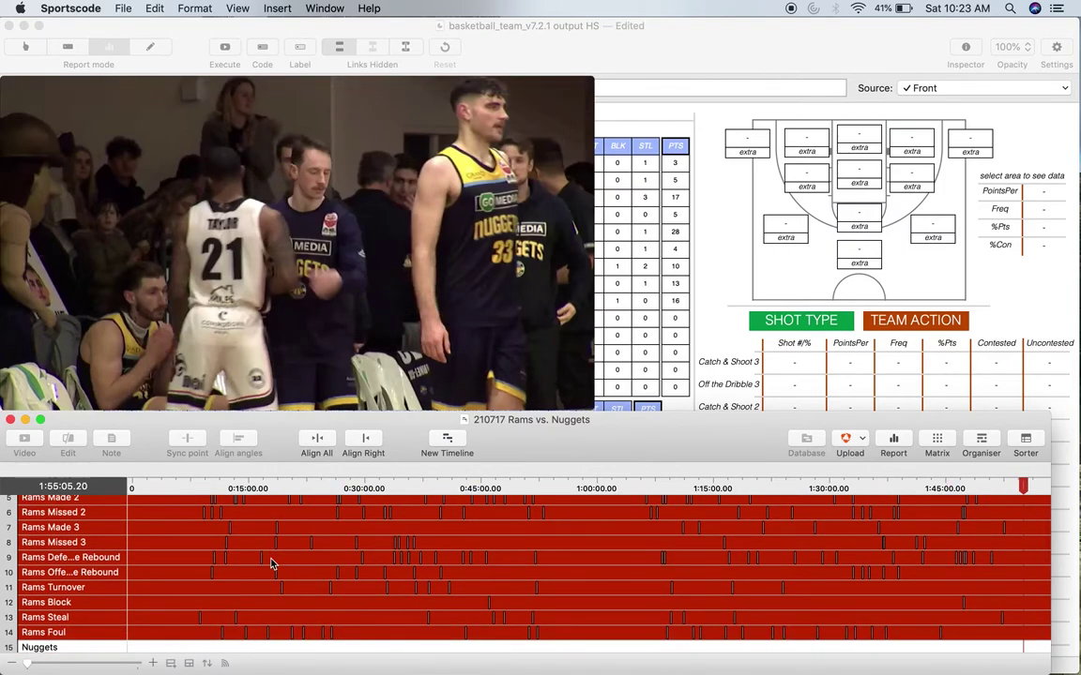
scroll(271, 564, down, 5)
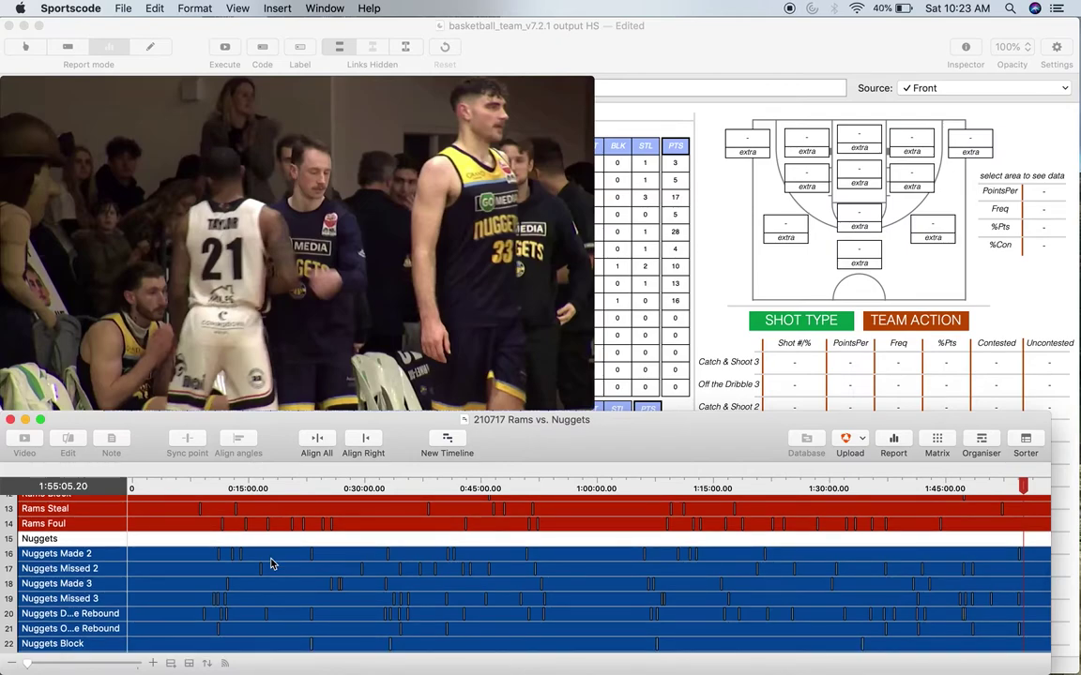
scroll(271, 564, down, 8)
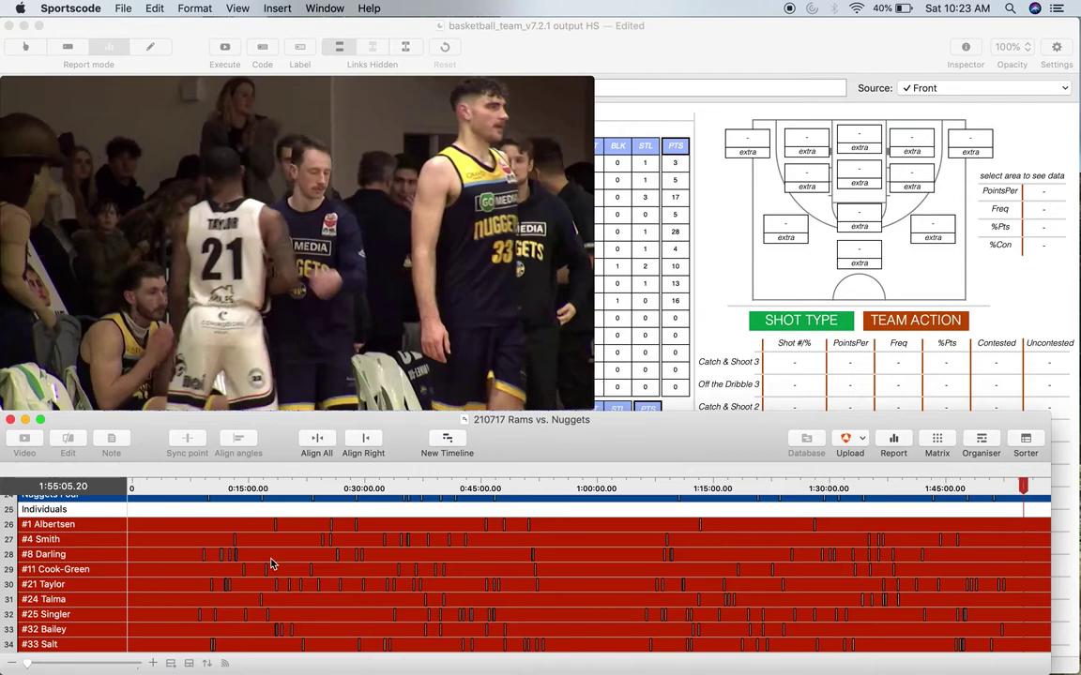
scroll(271, 564, up, 6)
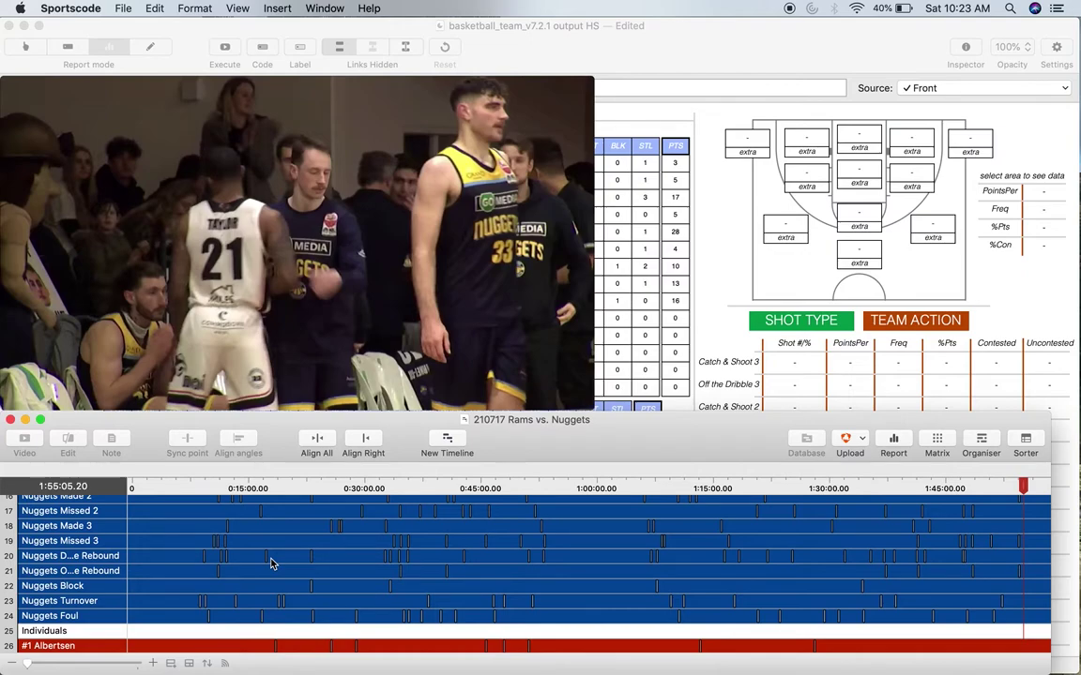
scroll(271, 564, up, 10)
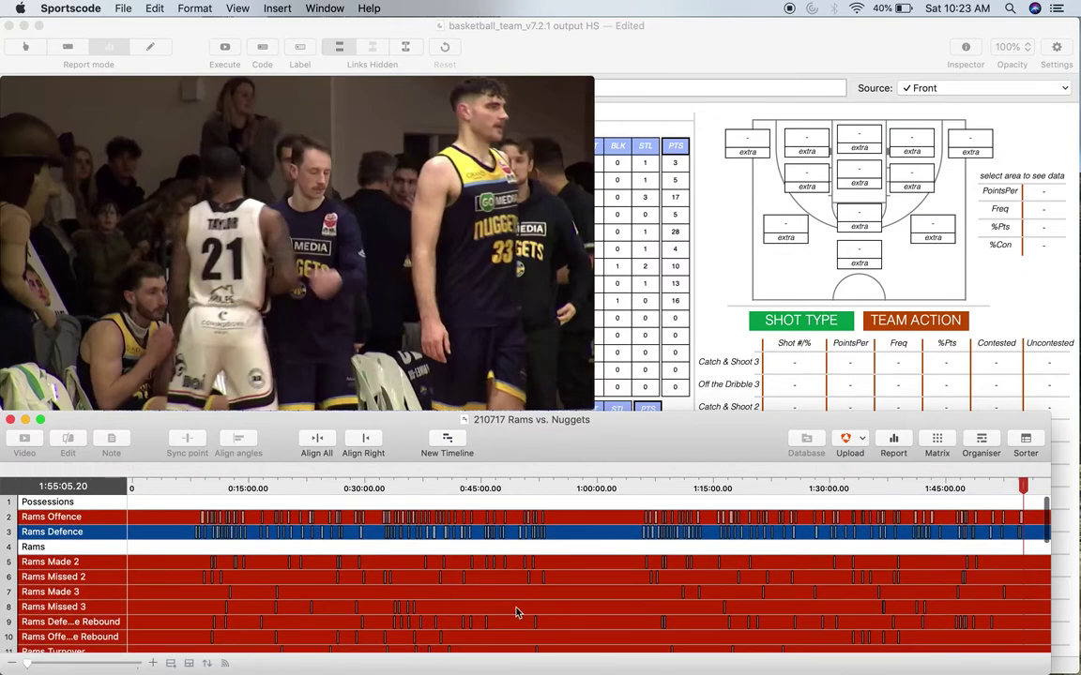
Step: Bring the output window forward, open the clips behind the #25 player's 2PA value, and close the movie
click(656, 41)
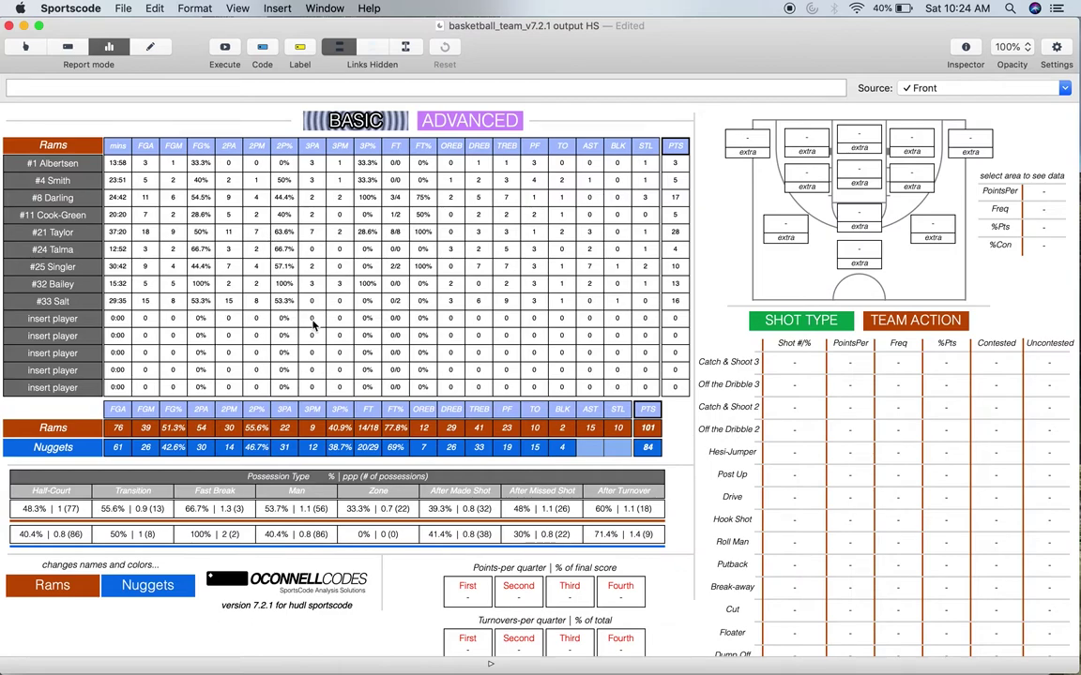
click(227, 270)
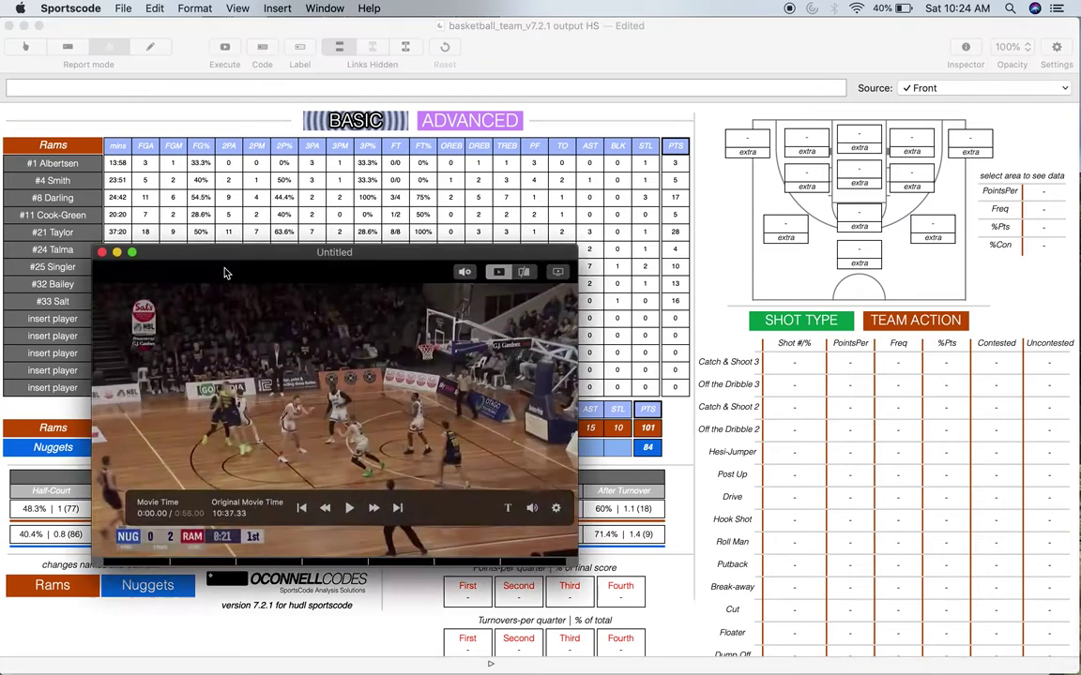
click(81, 225)
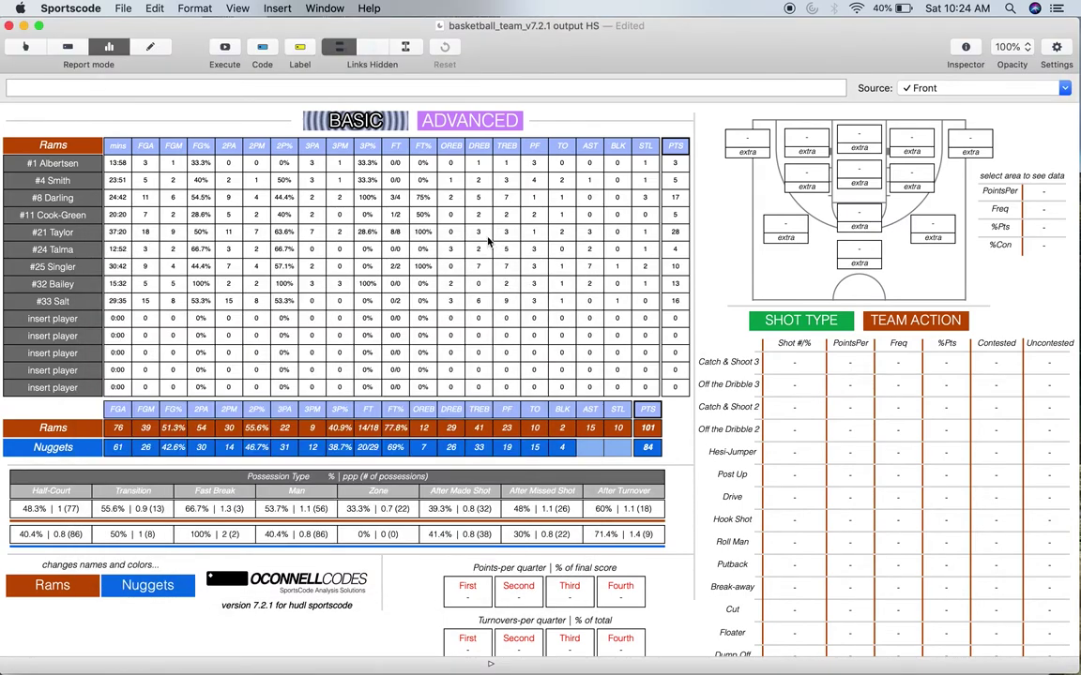
click(439, 214)
click(91, 228)
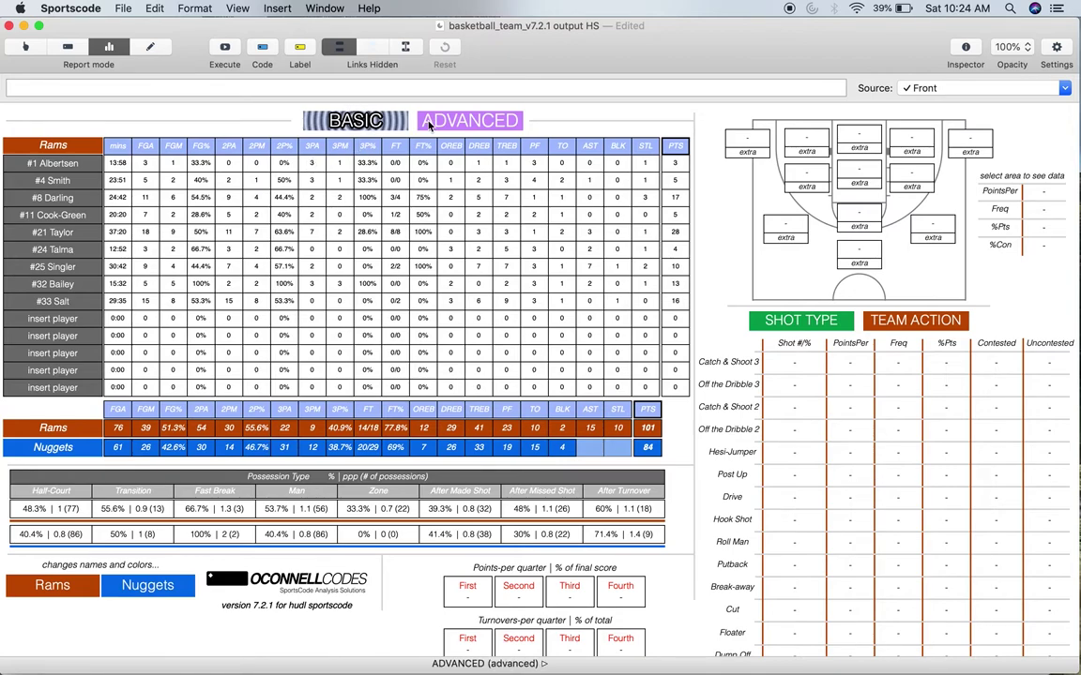
Step: Show the advanced statistics and open the script of the #1 player's ORtg cell in an enlarged Inspector
click(460, 120)
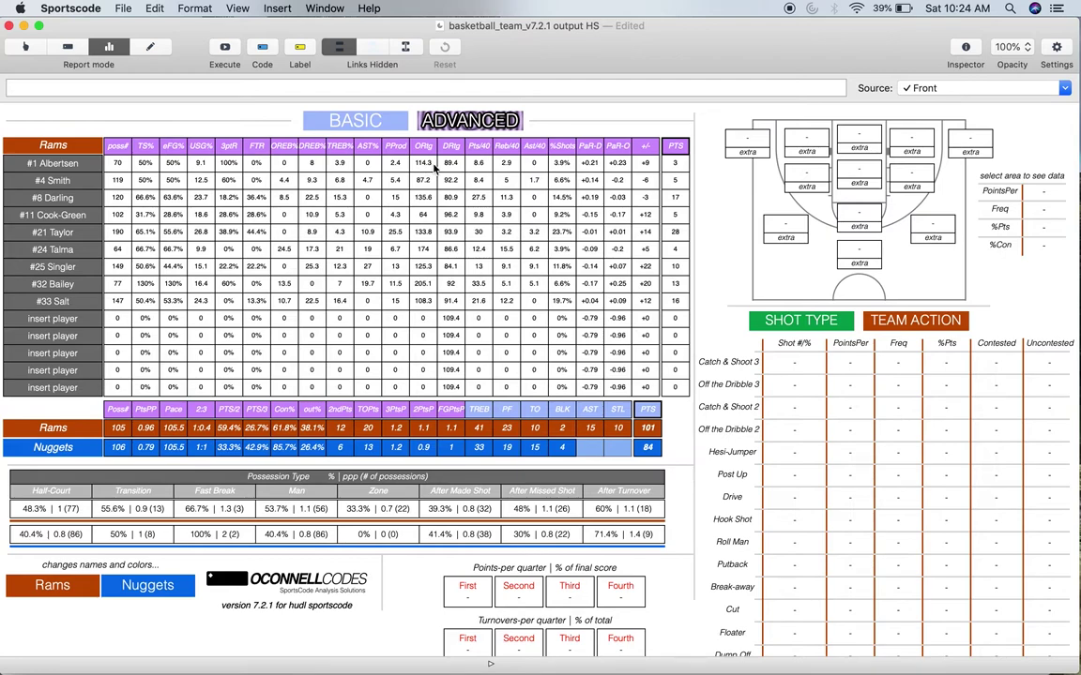
right_click(421, 169)
click(424, 173)
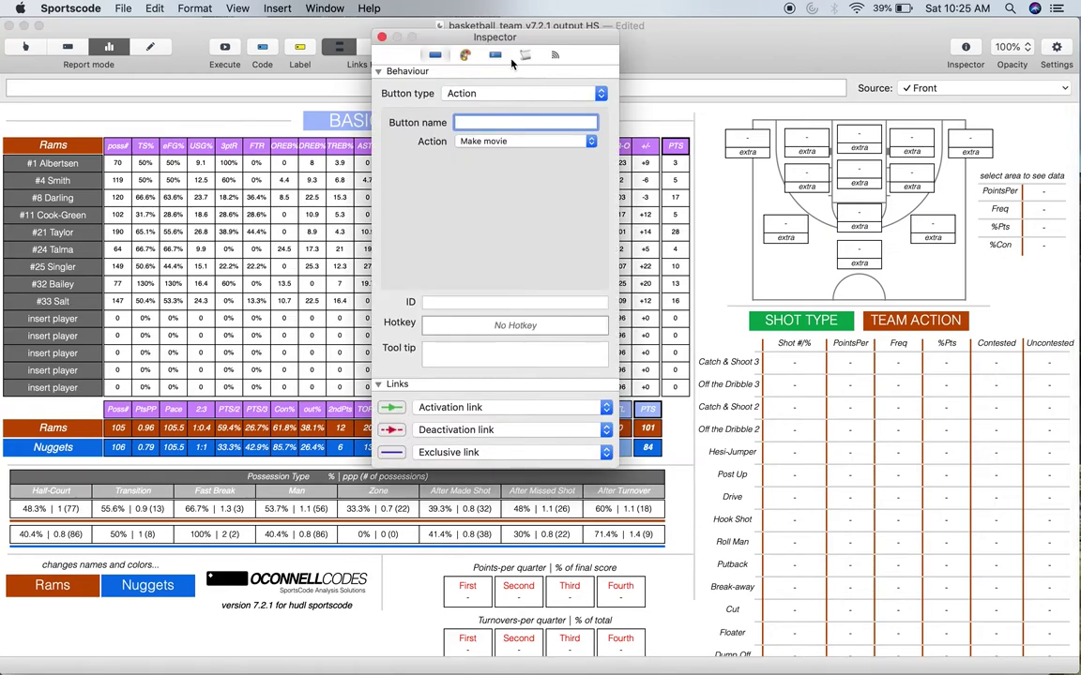
click(524, 54)
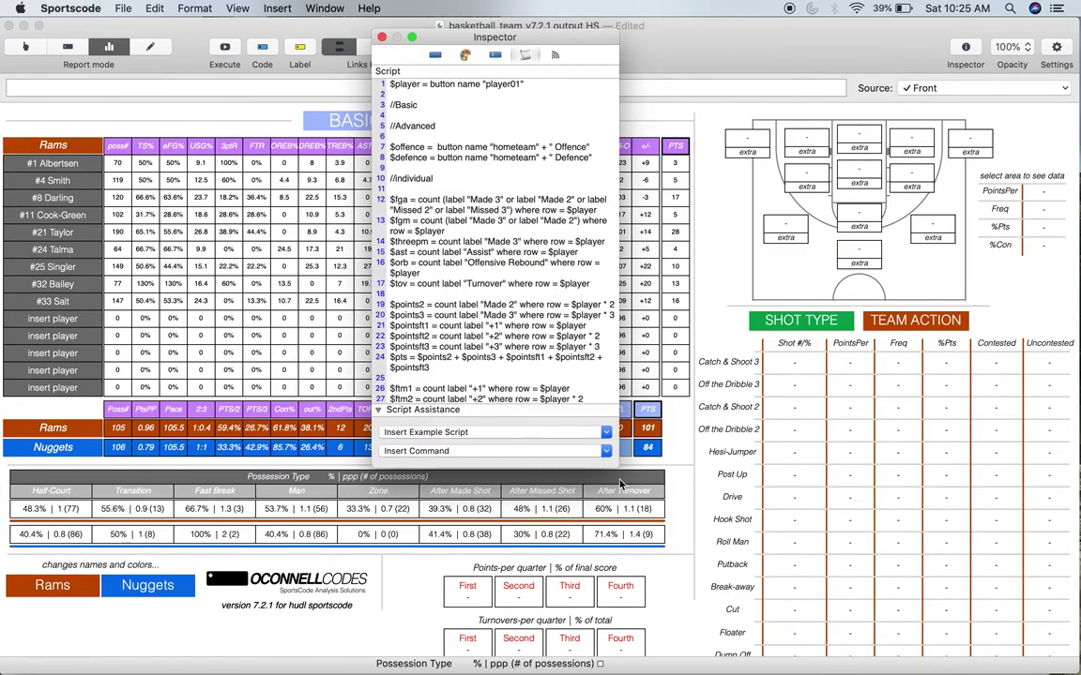
drag(618, 466, 877, 518)
Step: Examine the ORtg script's calculations section, highlighting the component formulas and the $ortg line, and close the Inspector
scroll(692, 389, down, 5)
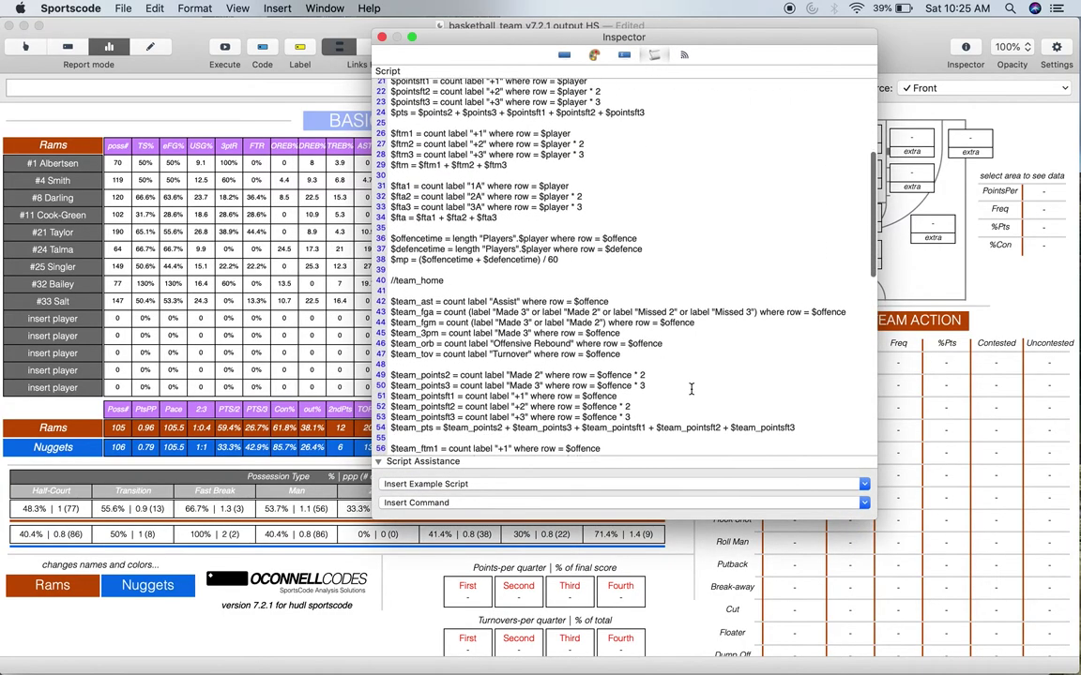
scroll(692, 389, down, 15)
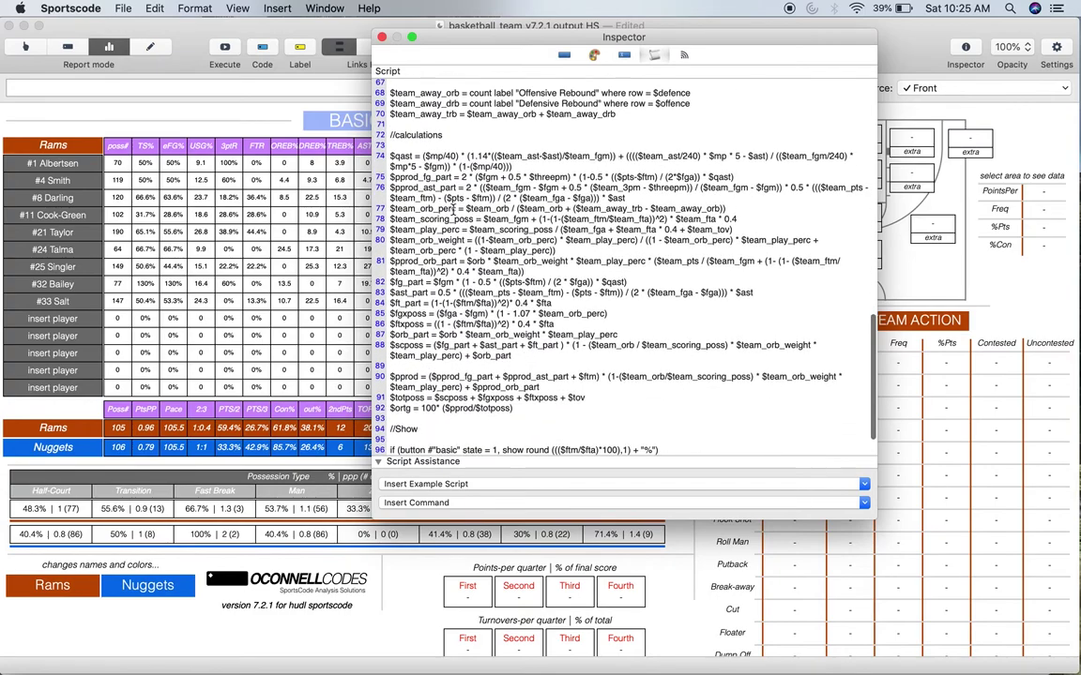
drag(389, 156, 577, 356)
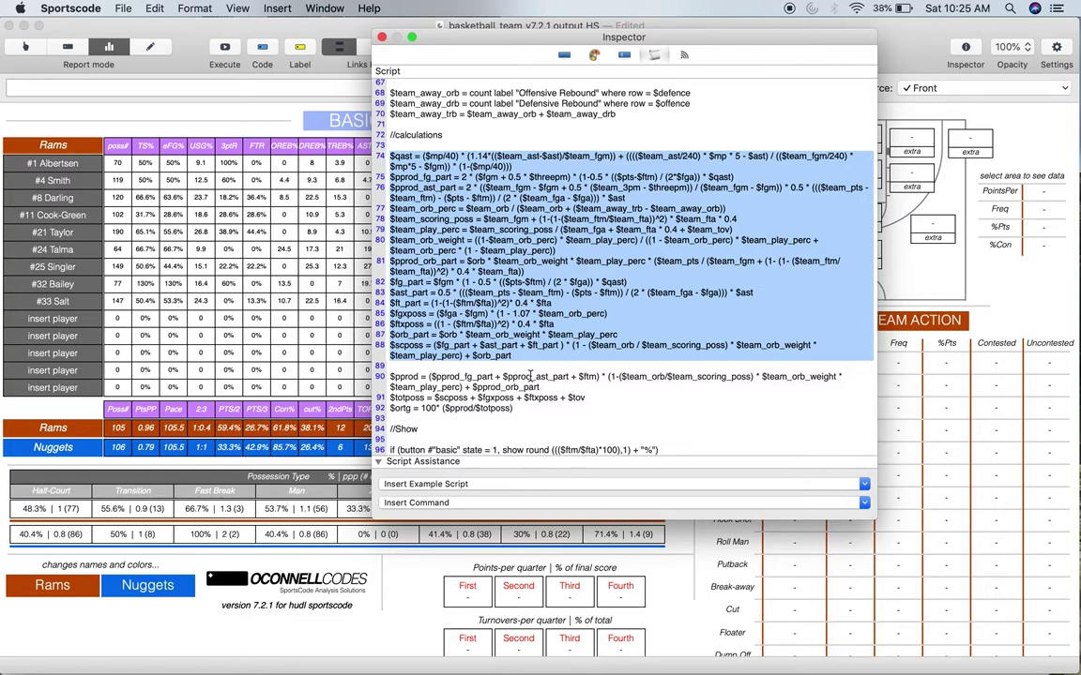
click(478, 338)
triple_click(389, 410)
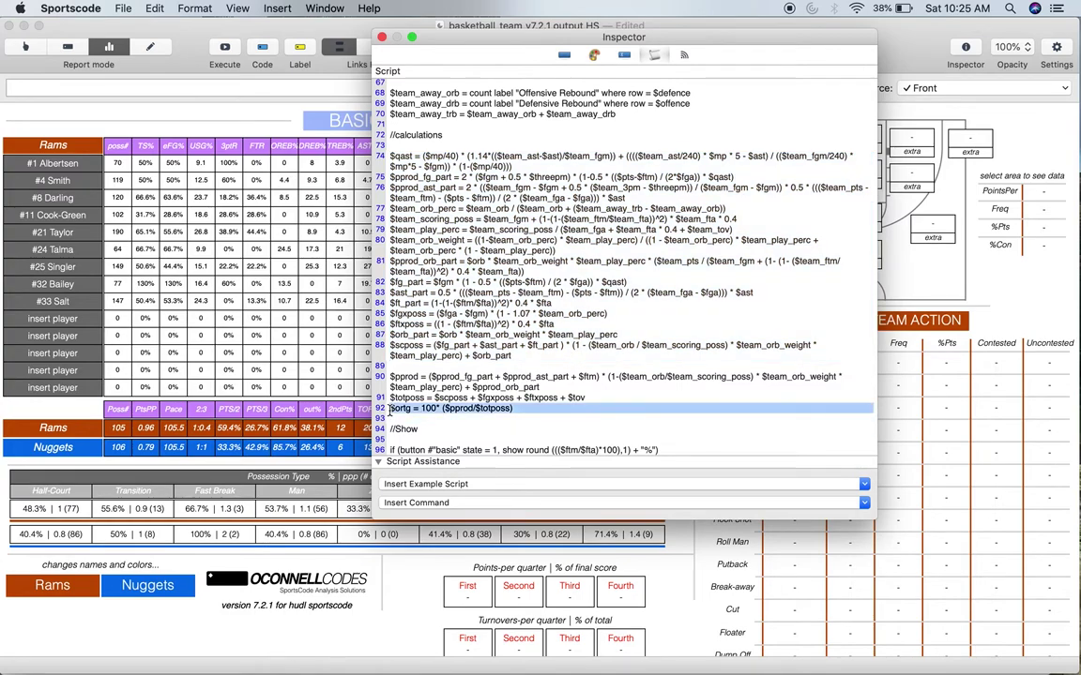
click(465, 336)
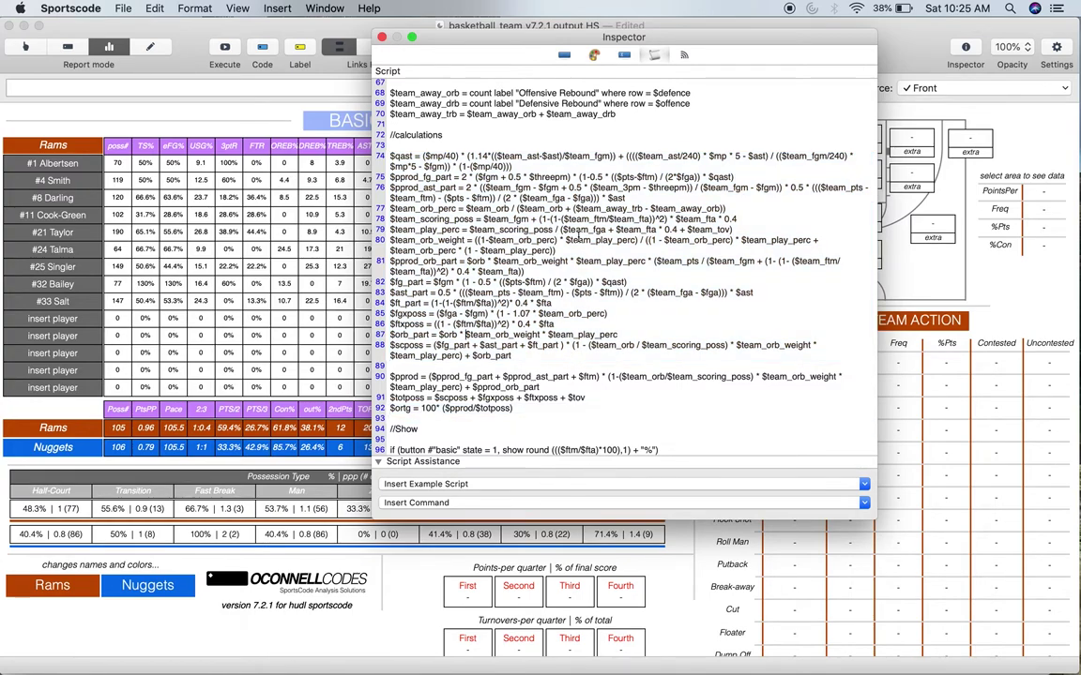
click(382, 38)
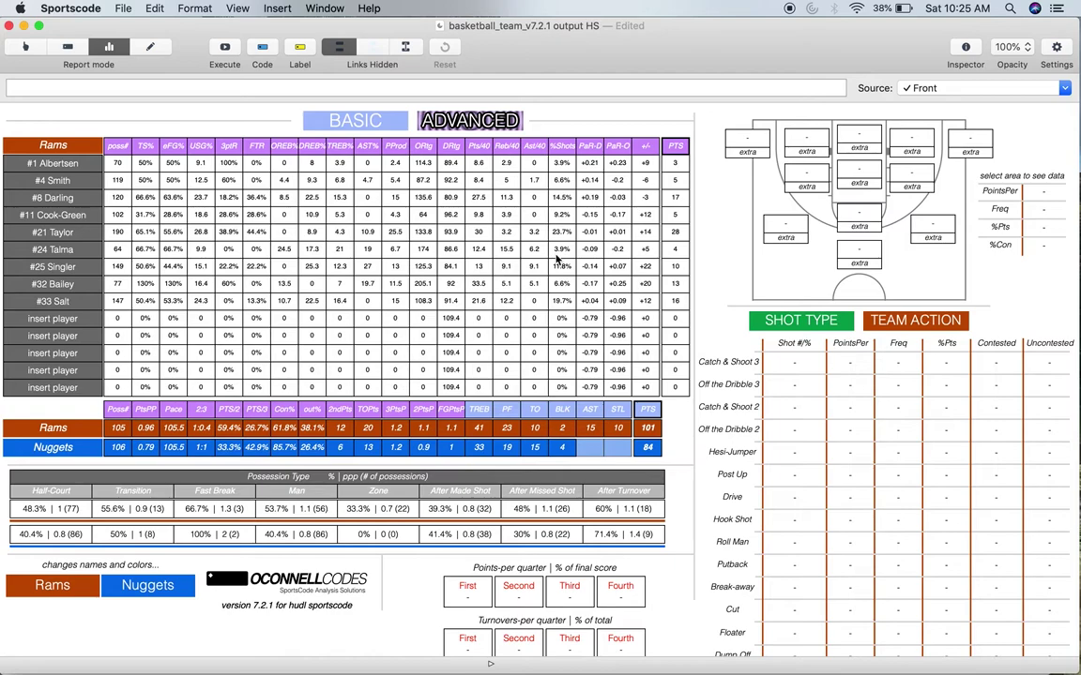
Step: Return the player and team statistics tables to the basic view
right_click(611, 285)
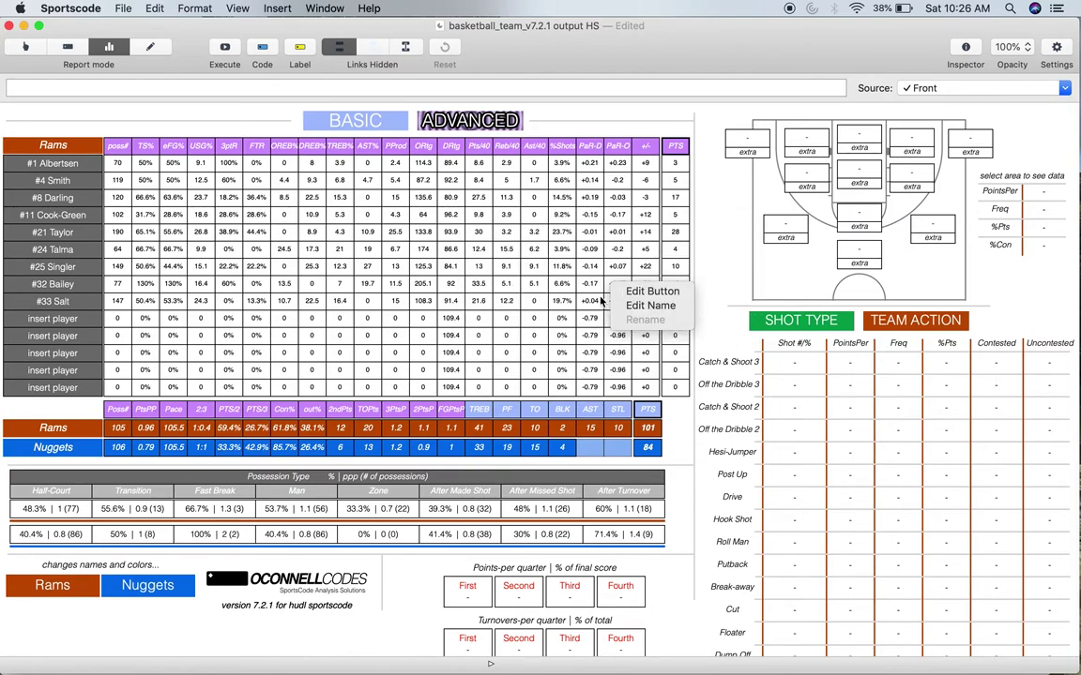
click(603, 296)
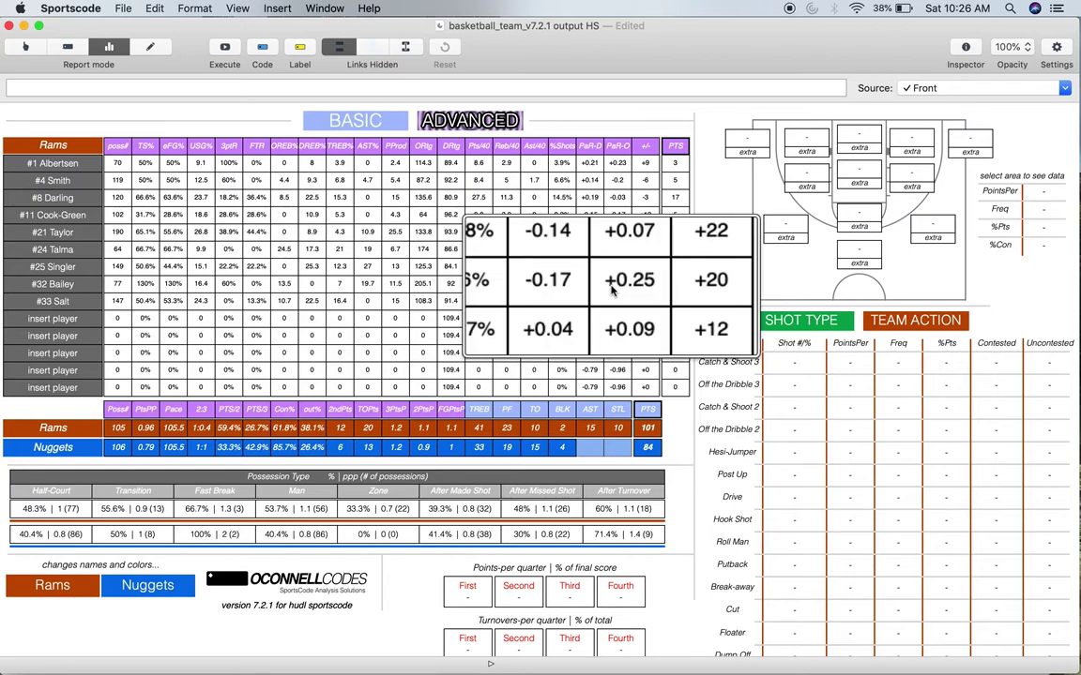
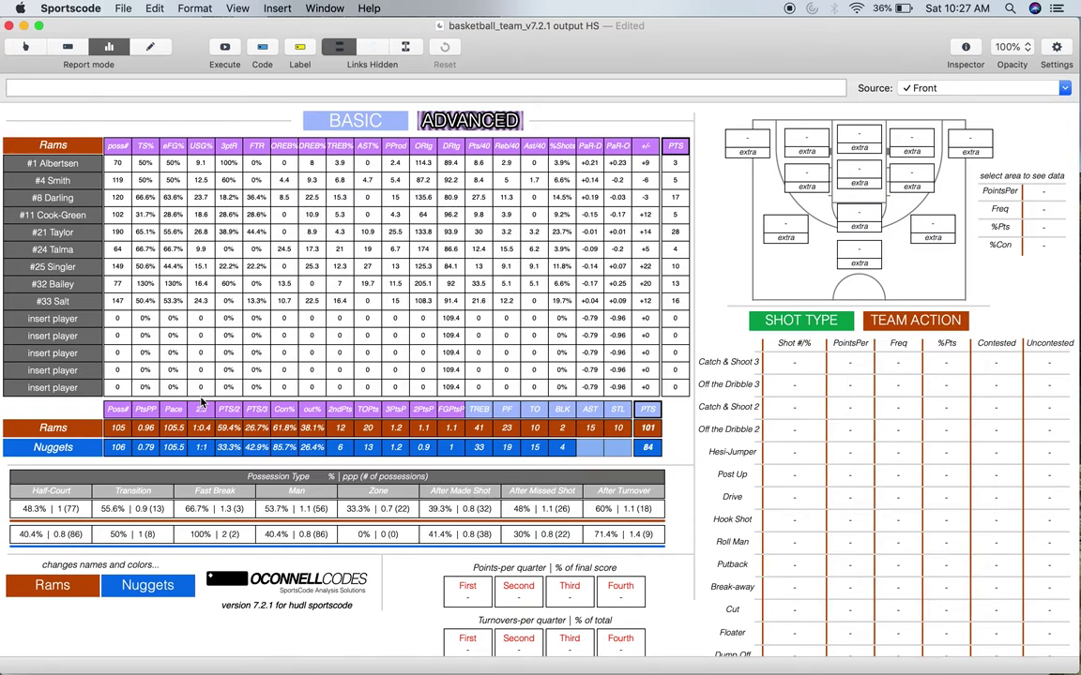
click(355, 118)
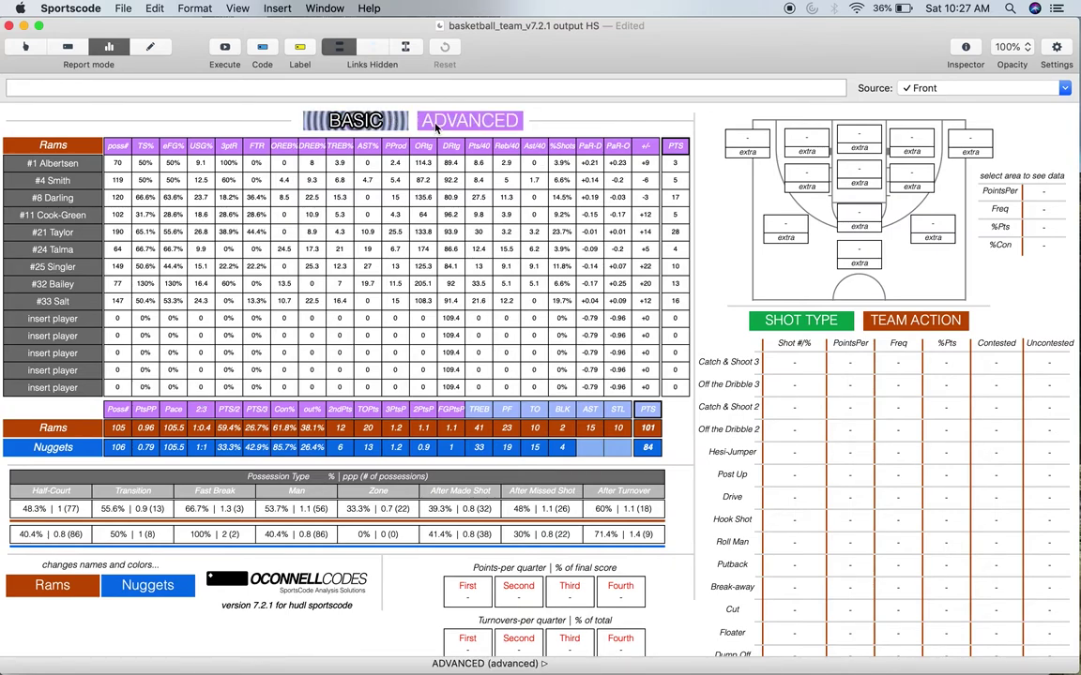
click(388, 122)
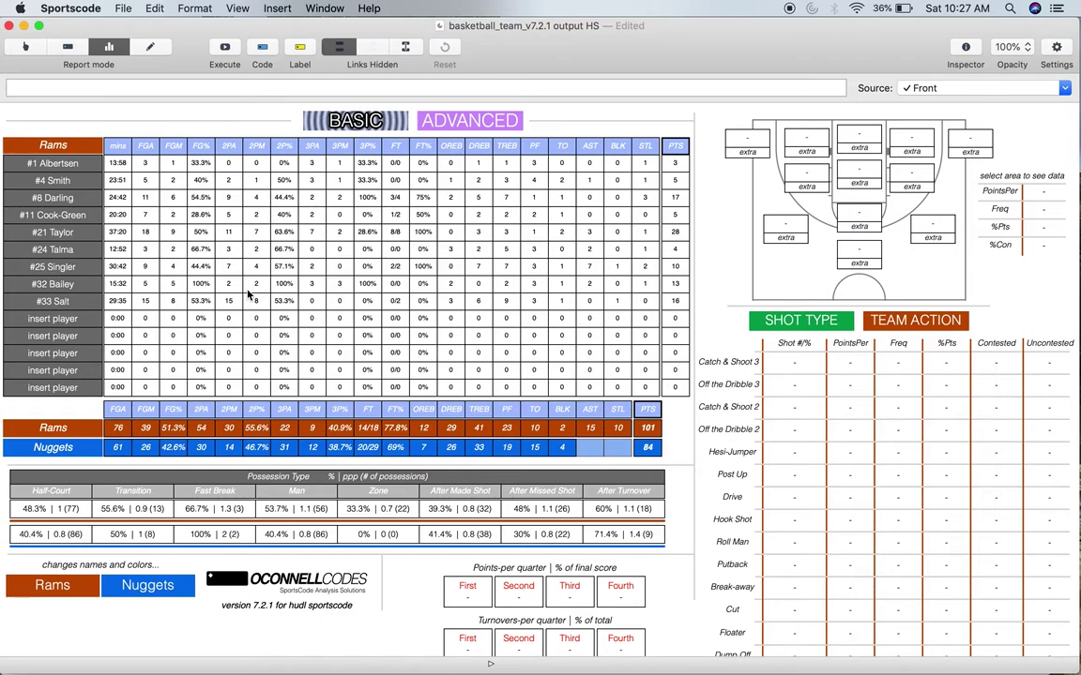
Step: View the Rams' Half-Court possession breakdown and the Nuggets' Man possession breakdown
click(66, 483)
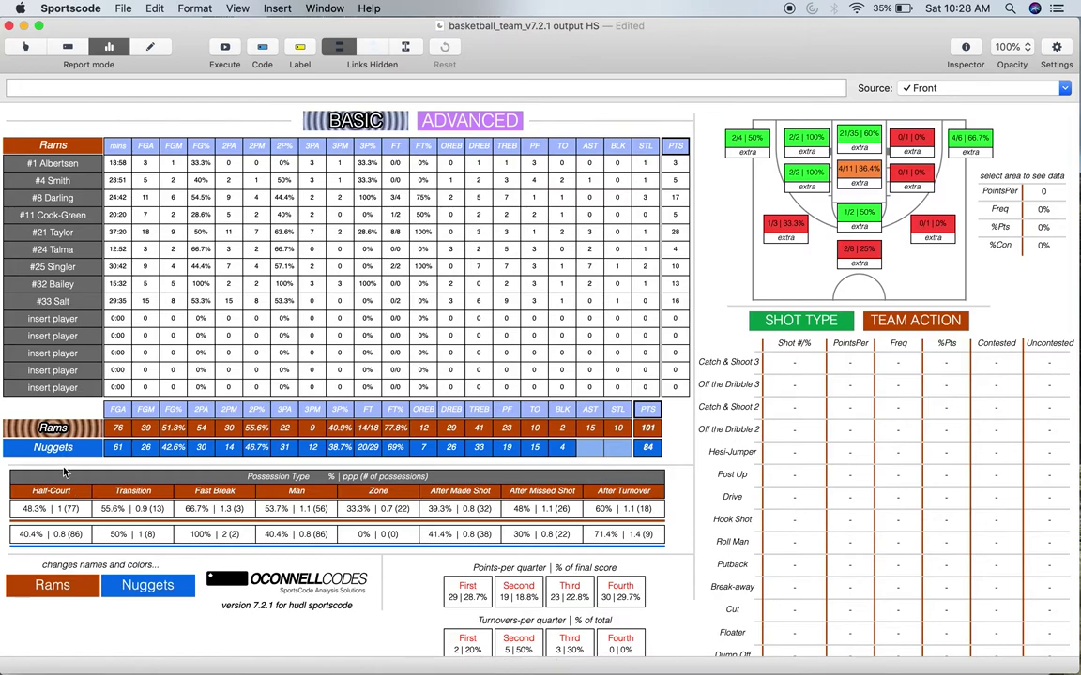
click(64, 494)
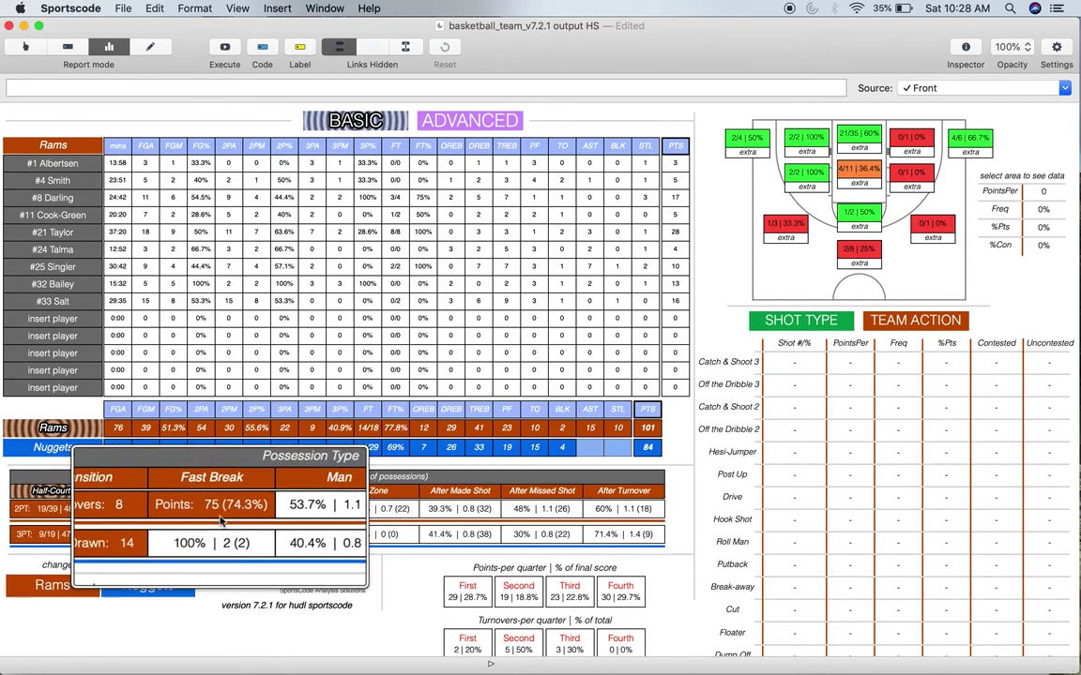
click(56, 448)
click(277, 493)
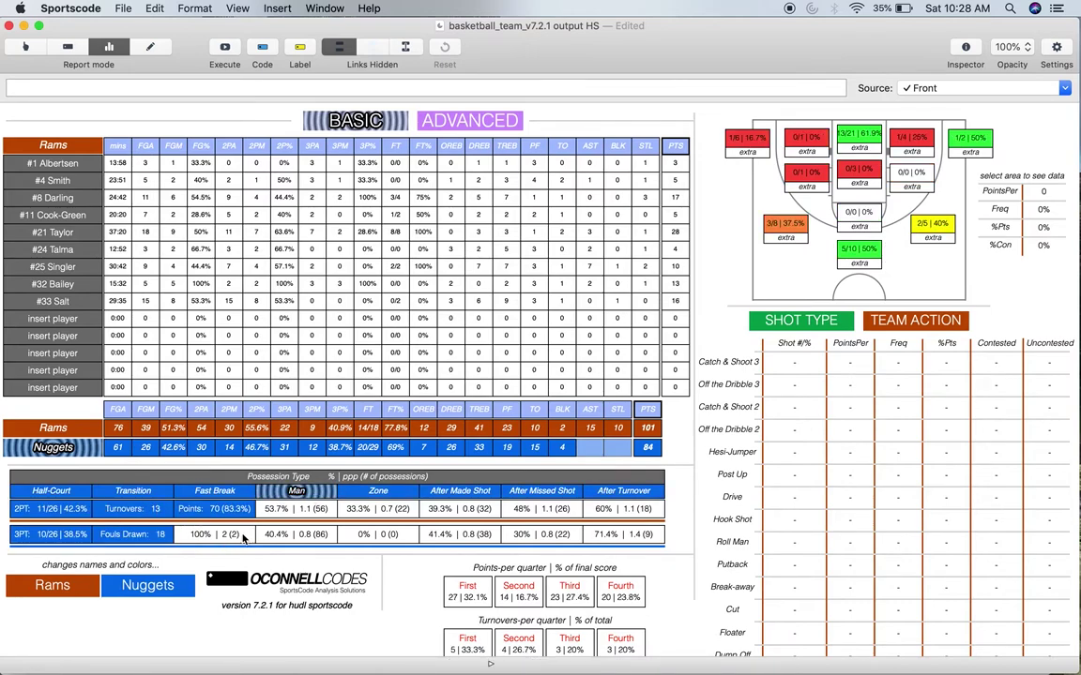
click(297, 493)
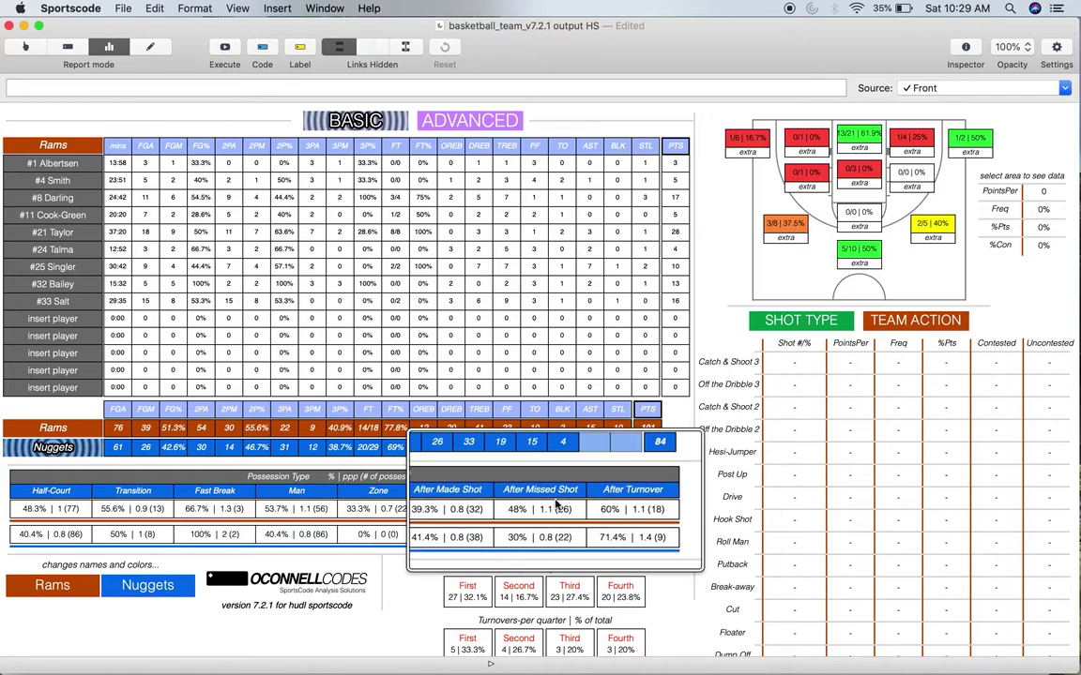
Step: Show the Nuggets' After Made Shot breakdown, open a movie of clips from the possession table, and close it
click(490, 492)
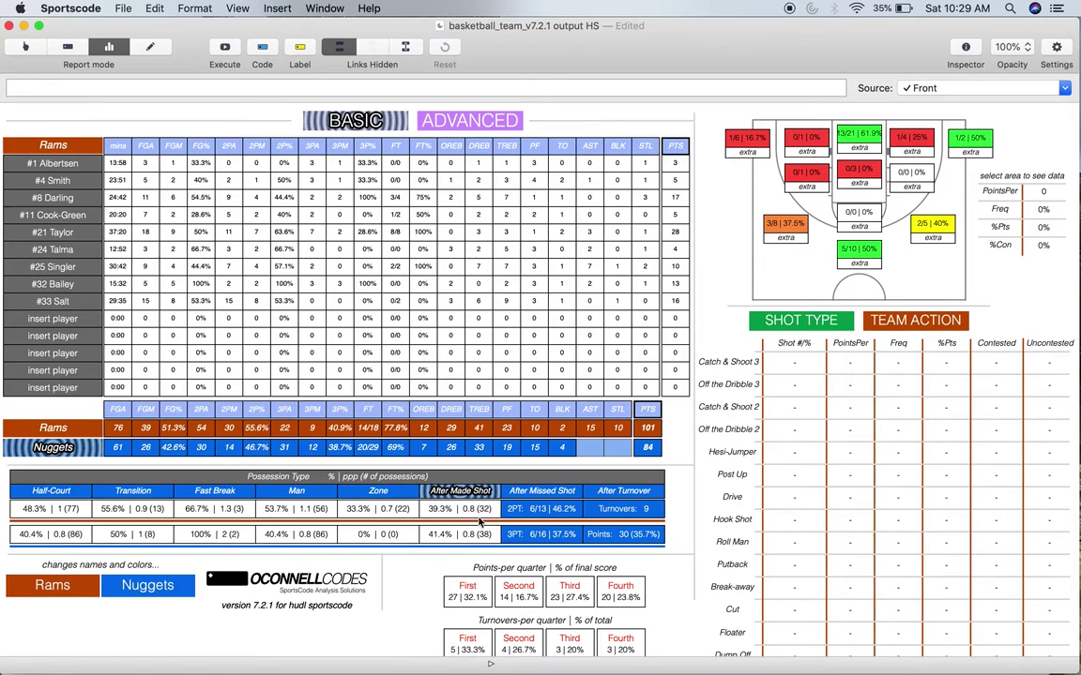
click(531, 513)
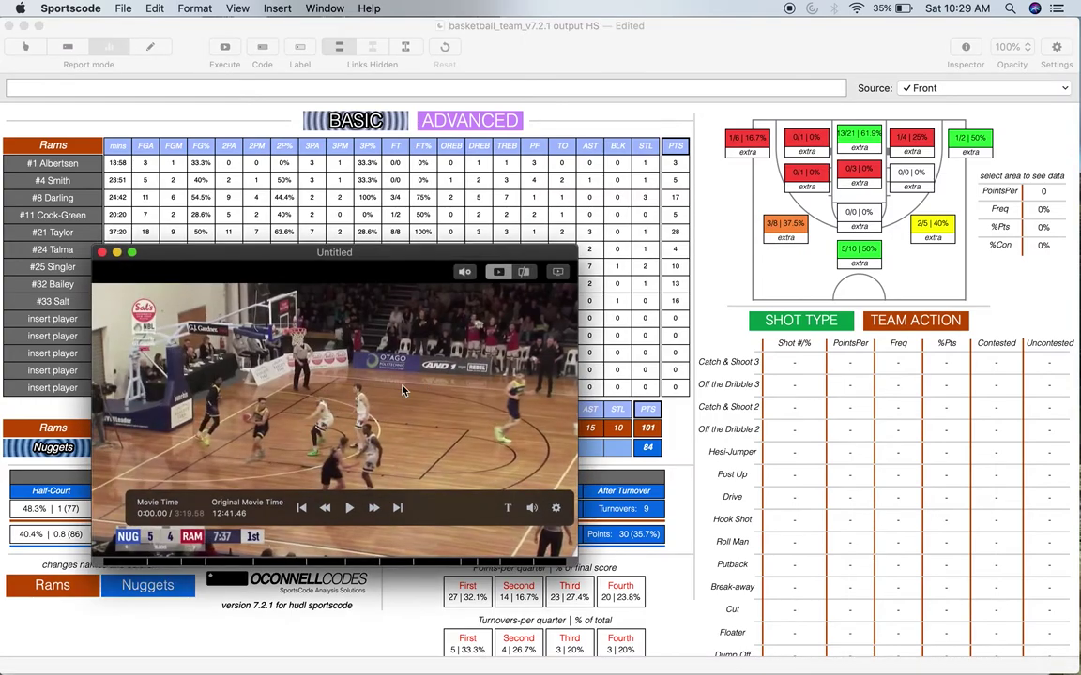
click(102, 252)
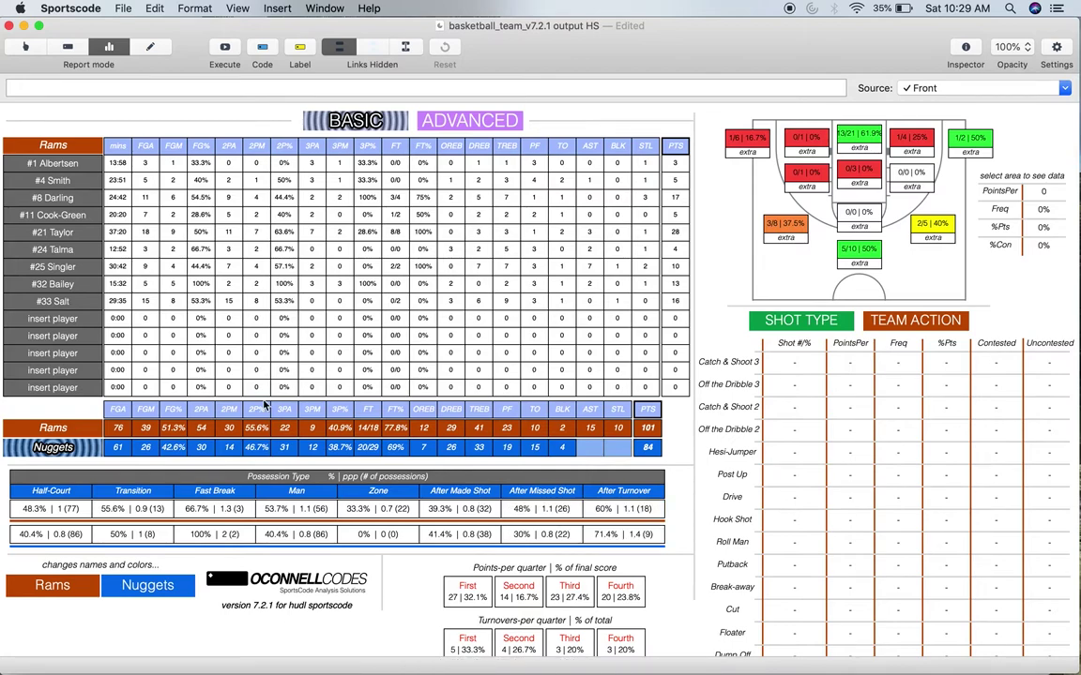
Step: Compare the shot charts of the Rams and the Nuggets, opening clips from the team data and closing the movie
click(98, 427)
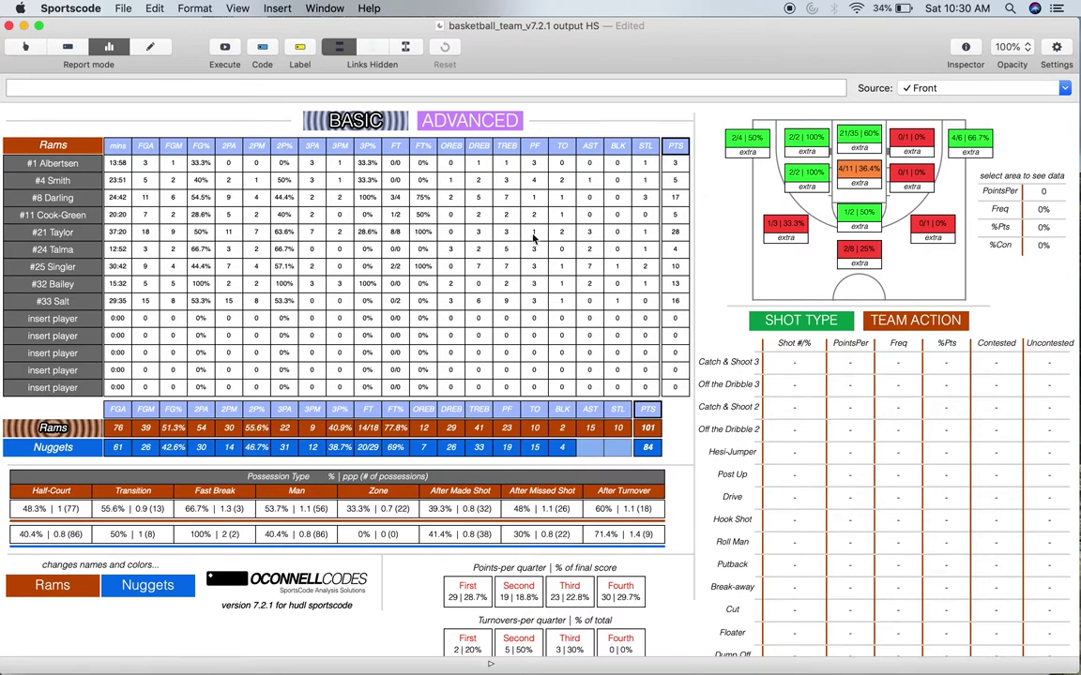
click(595, 184)
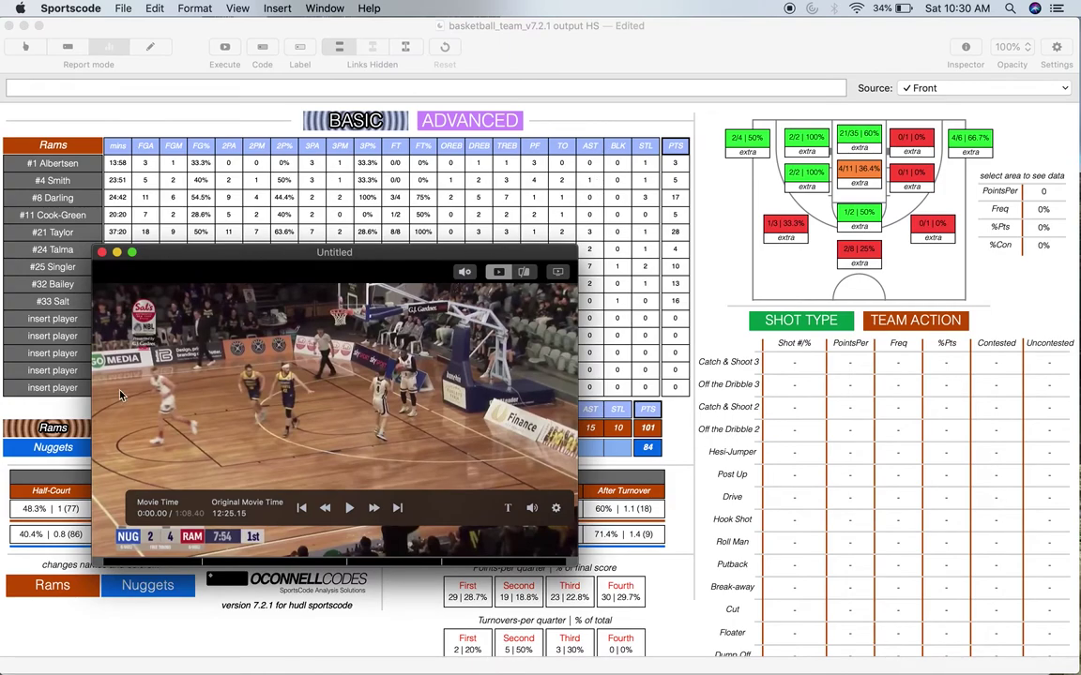
click(102, 252)
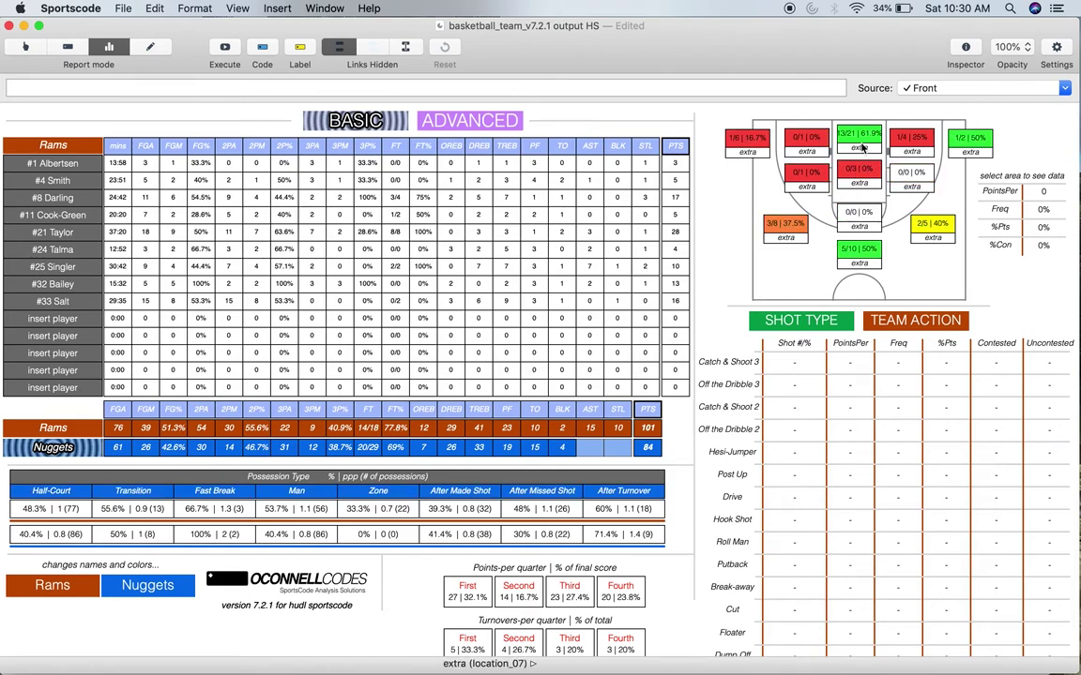
click(778, 129)
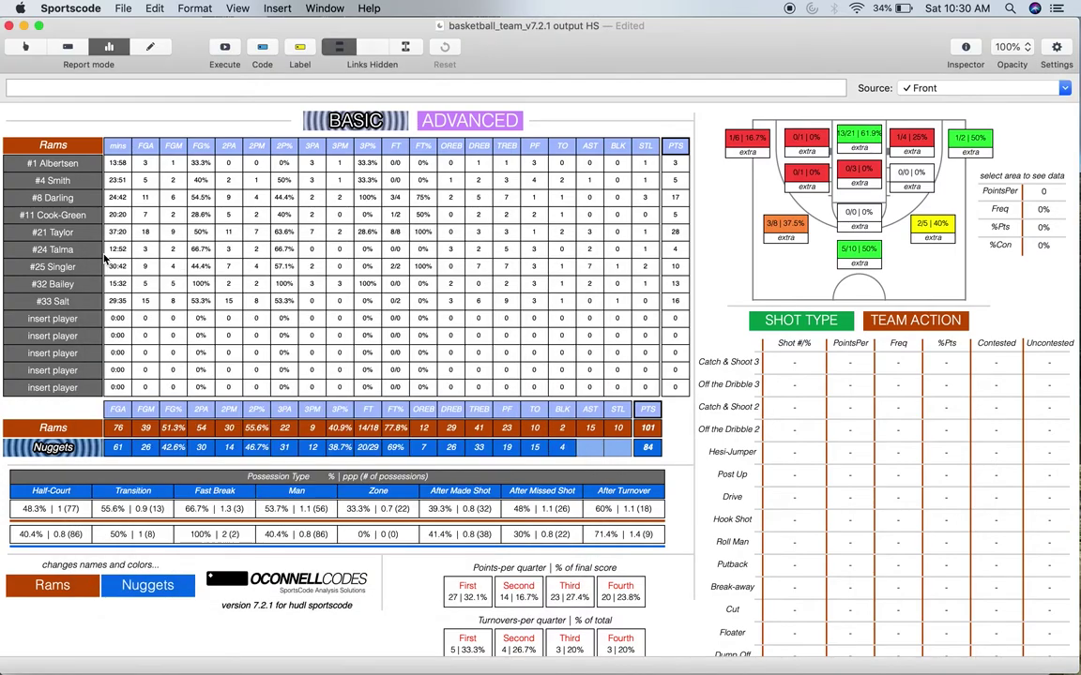
click(101, 253)
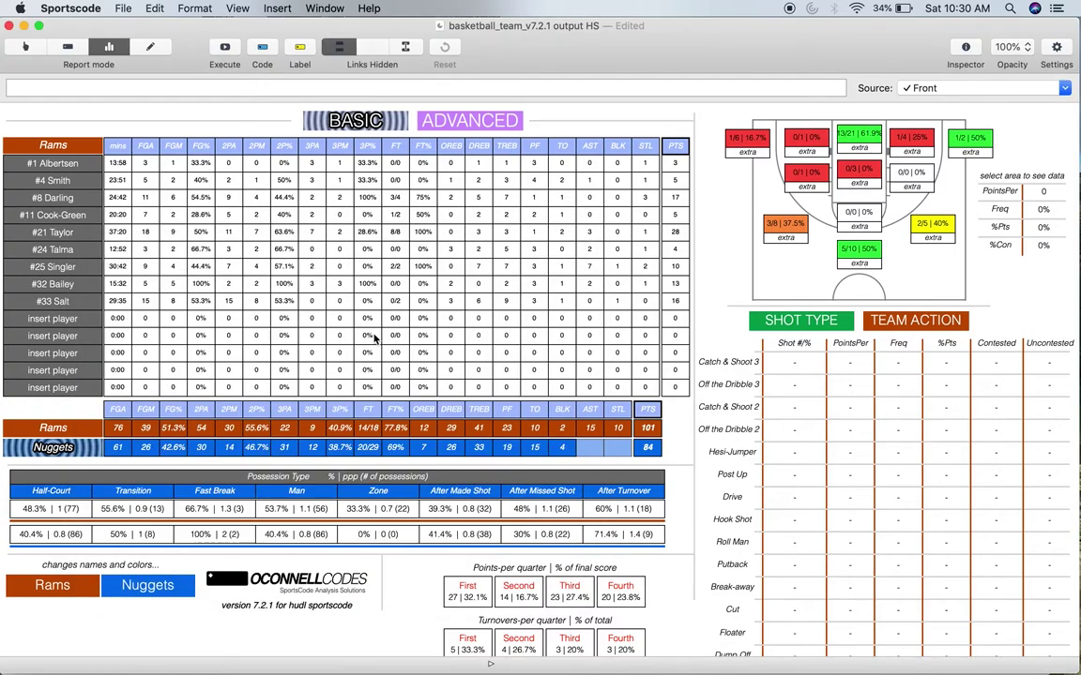
Step: Show the extra shot data for the Nuggets' 1/6 corner area and shift the output window to read it
right_click(747, 154)
key(Escape)
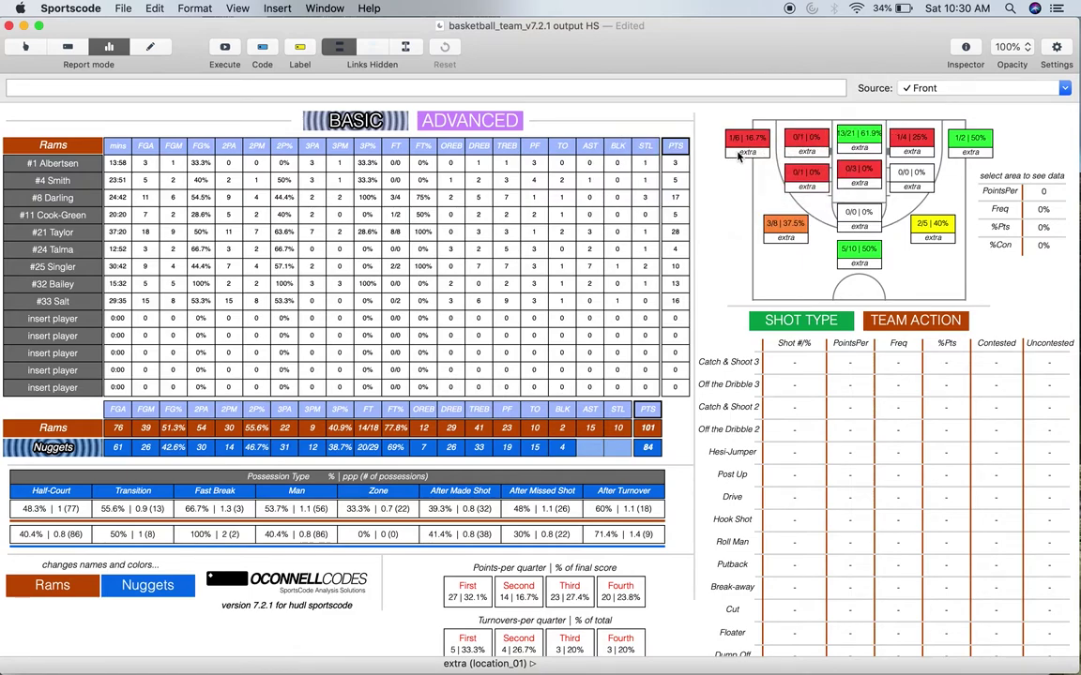
click(933, 225)
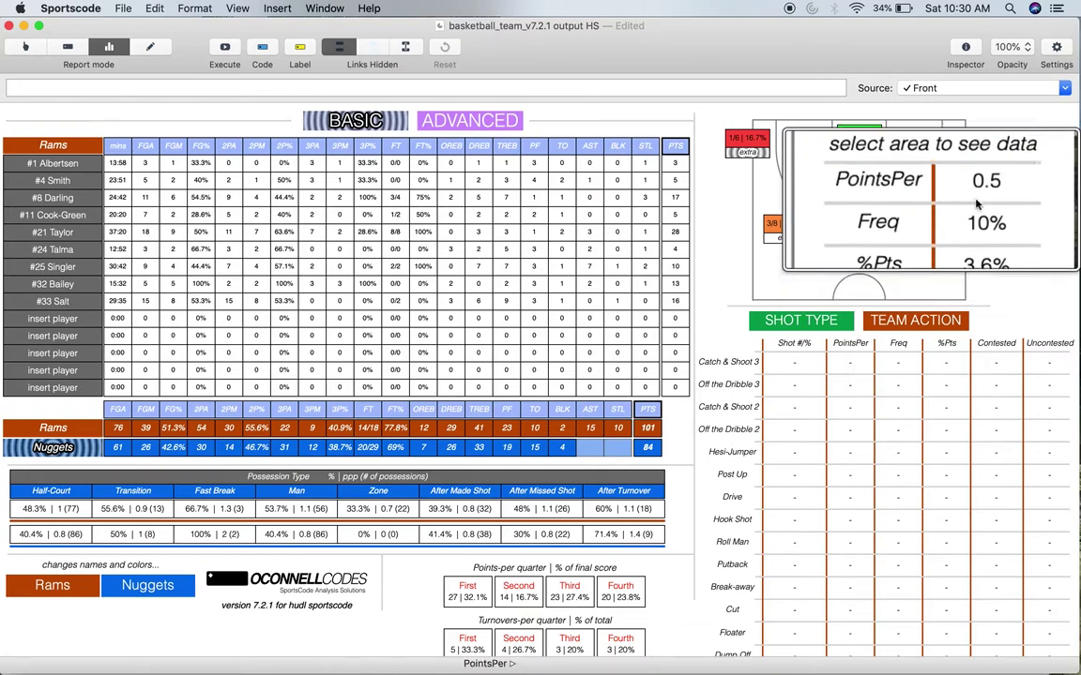
drag(808, 48, 740, 48)
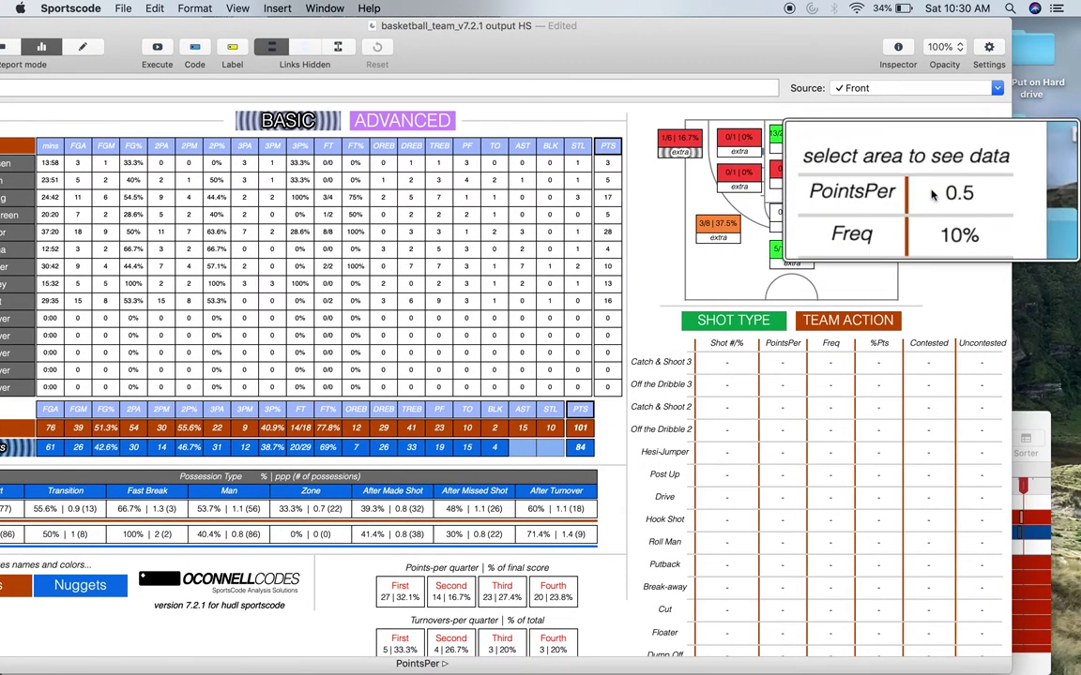
drag(506, 39, 587, 42)
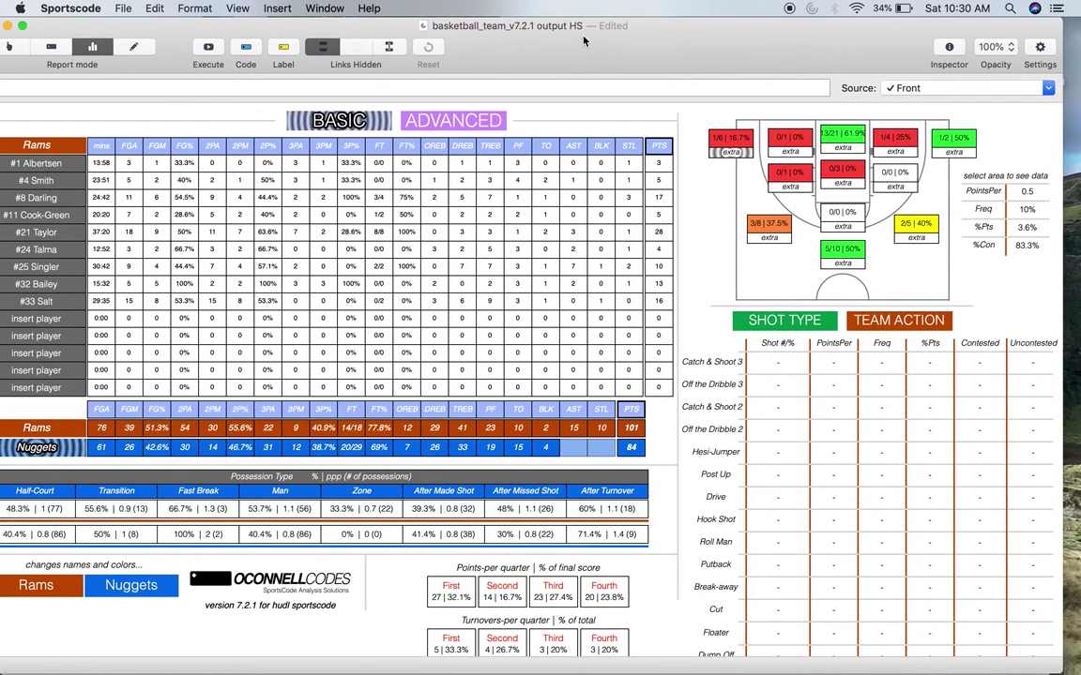
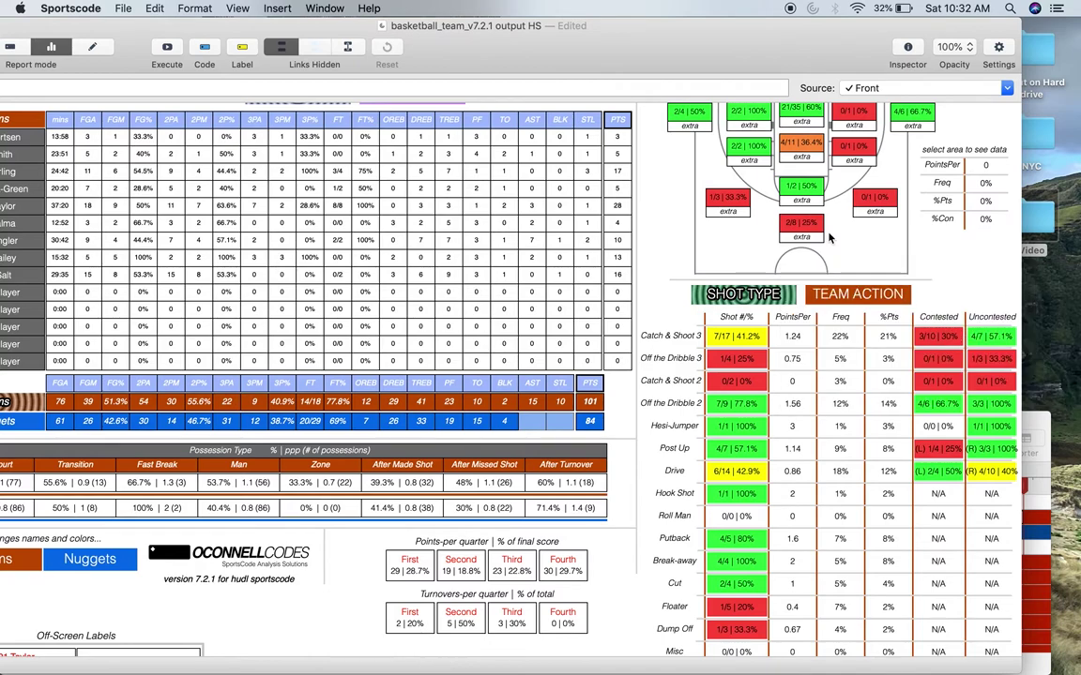
Step: Compare the shot type breakdowns of the Nuggets, player #21 and the Rams
drag(630, 26, 682, 18)
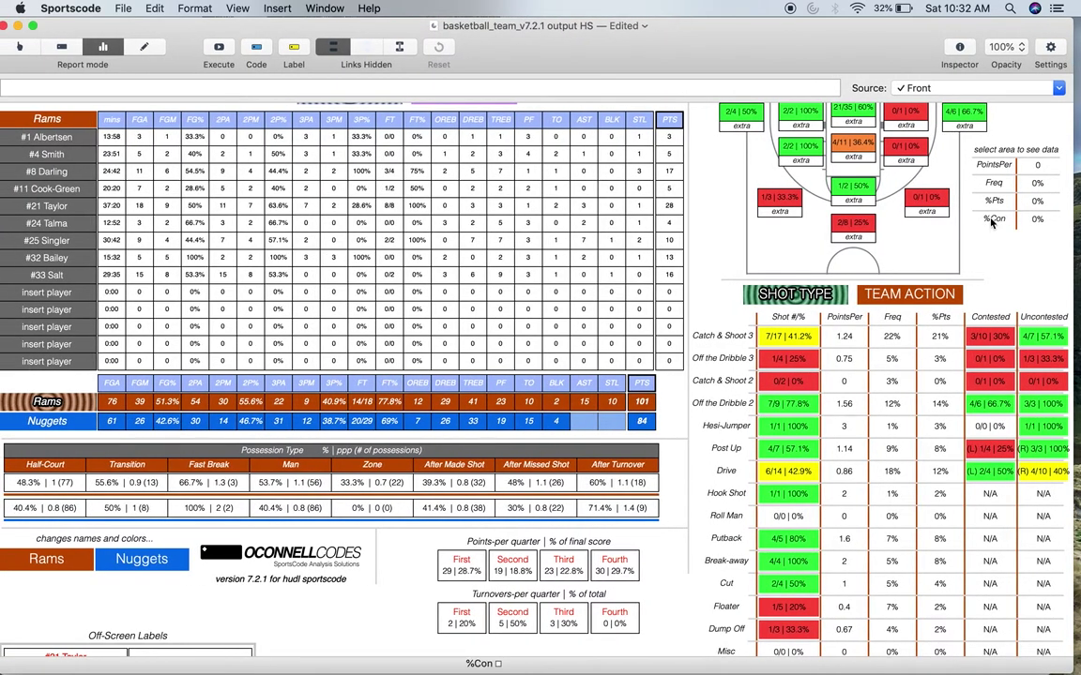
click(47, 423)
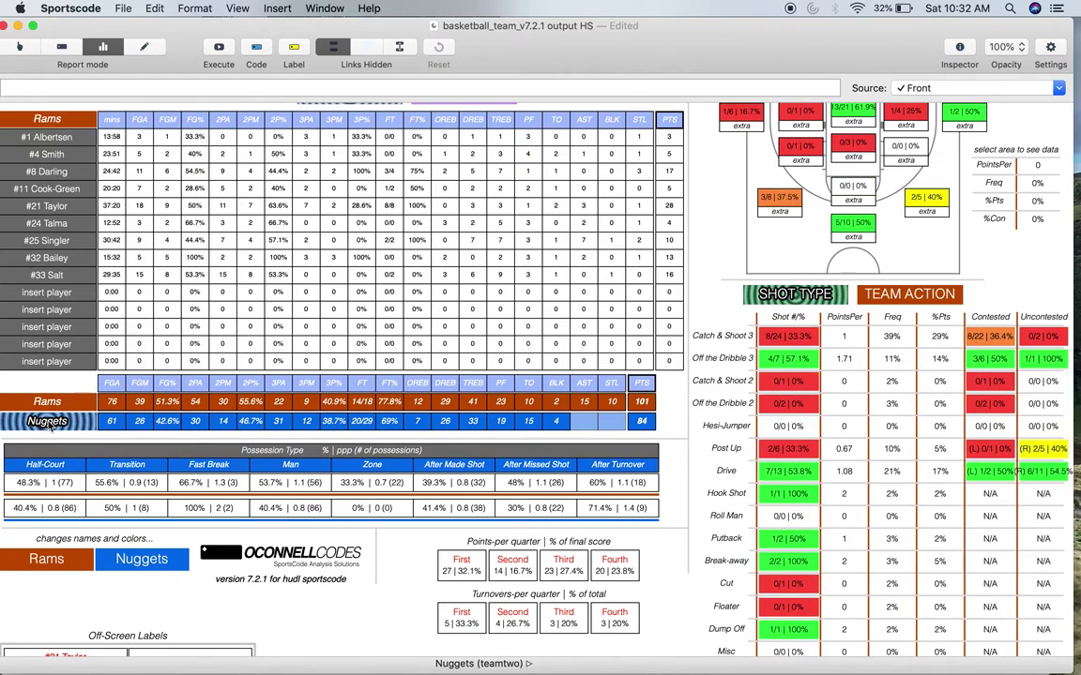
click(94, 303)
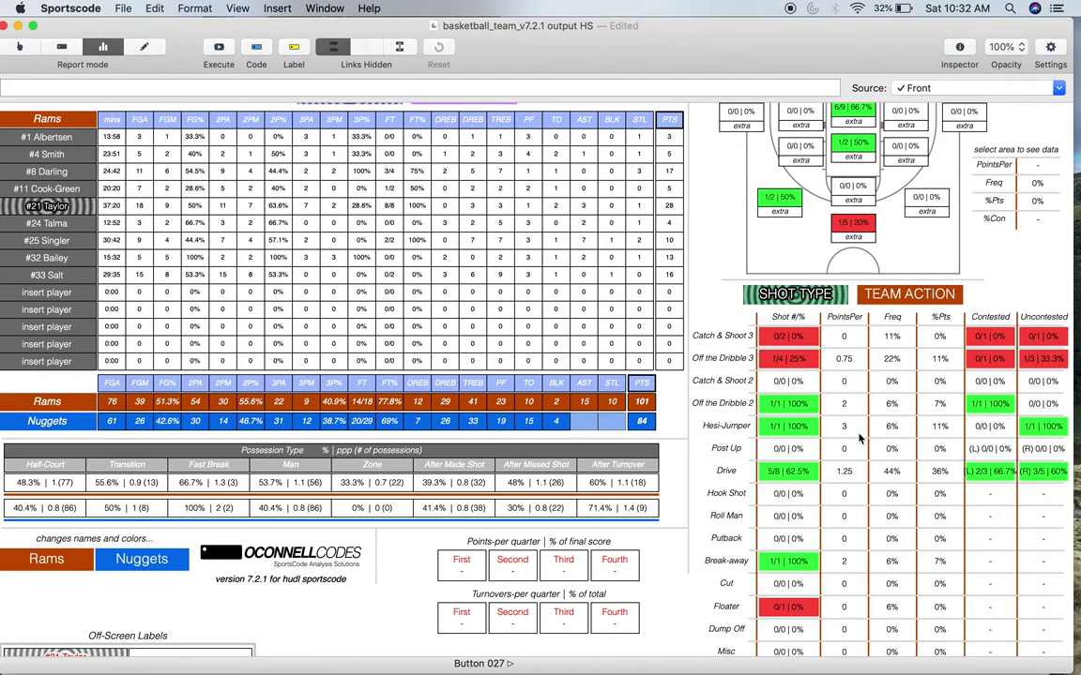
scroll(818, 345, up, 2)
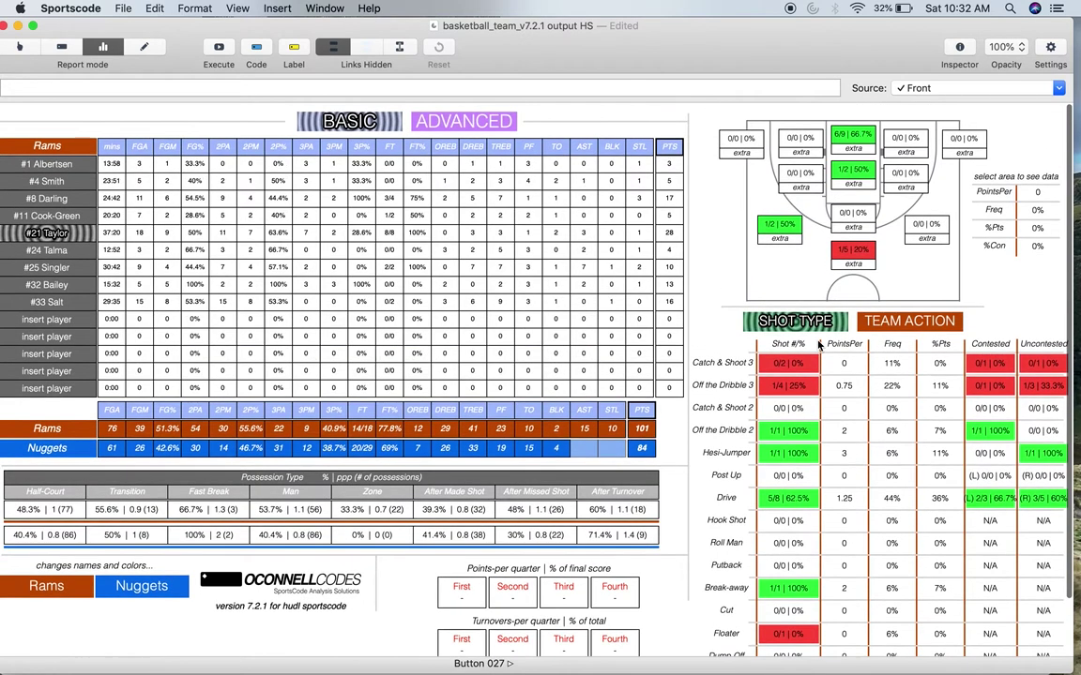
click(65, 432)
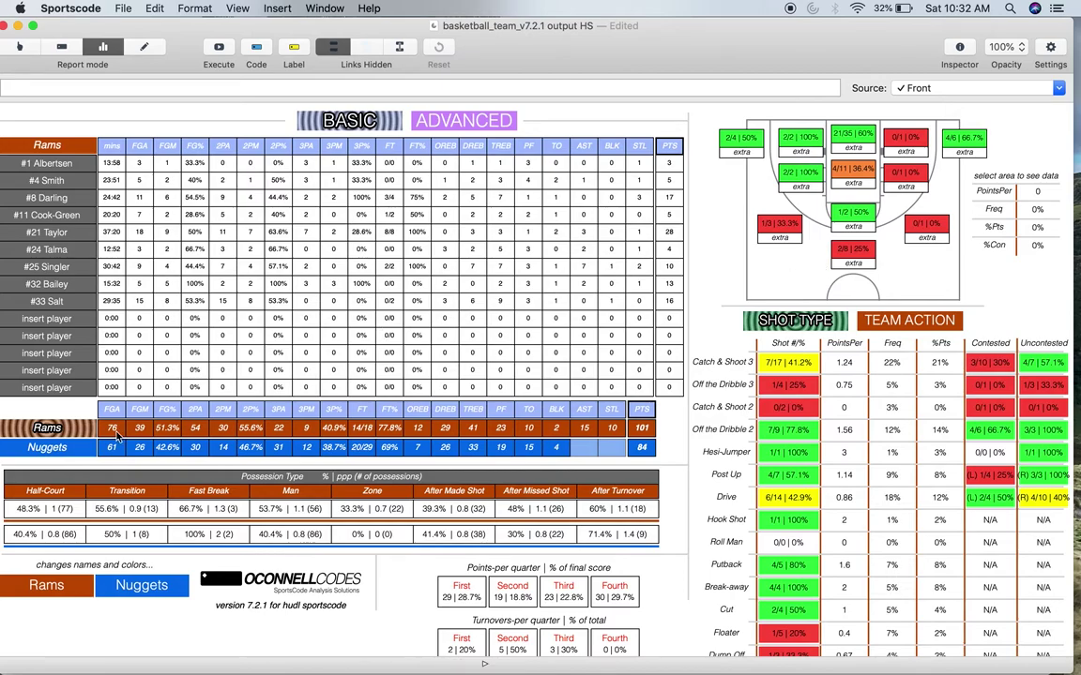
Step: Filter the Rams' shot chart by Catch & Shoot 3 and by Off the Dribble 2
scroll(515, 427, down, 1)
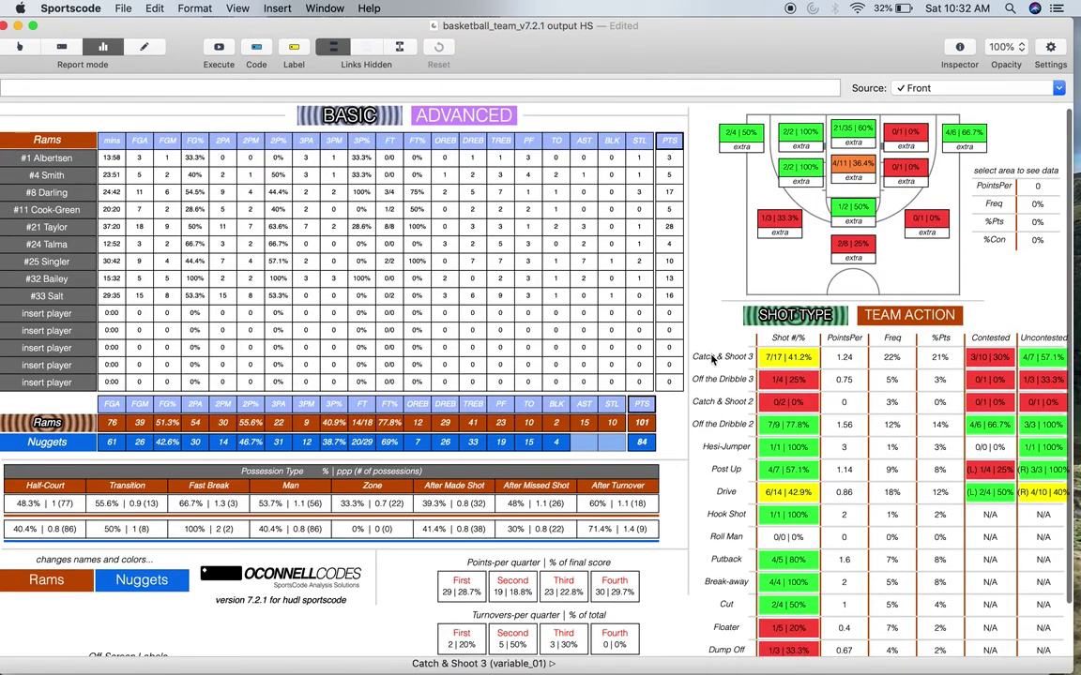
scroll(711, 436, down, 3)
scroll(711, 436, up, 3)
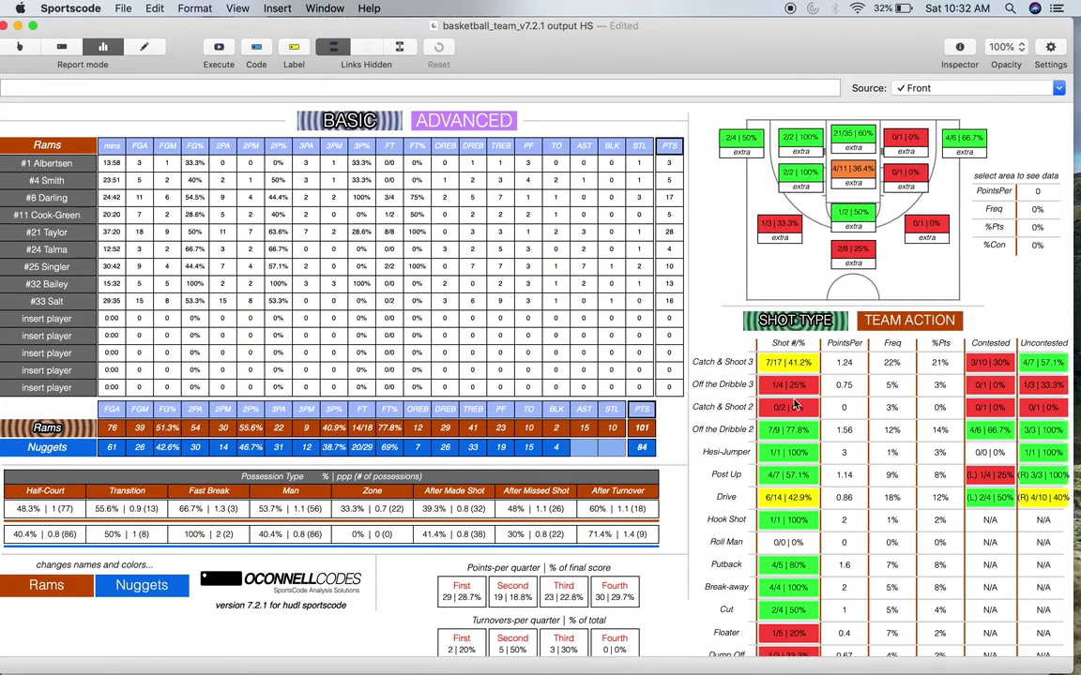
click(719, 366)
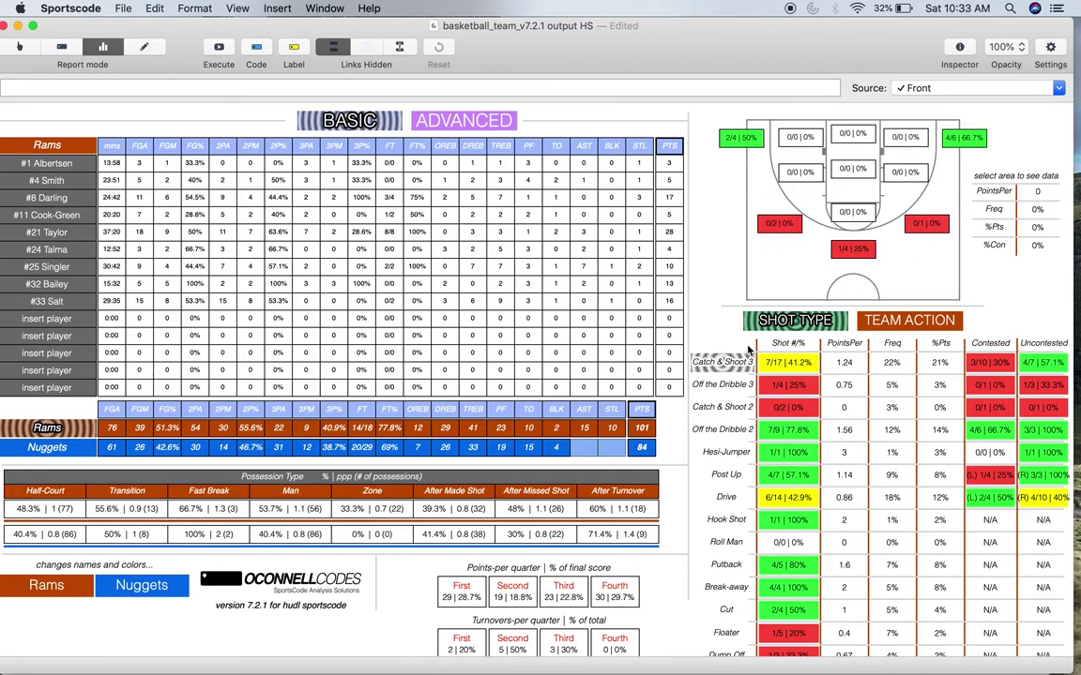
click(715, 432)
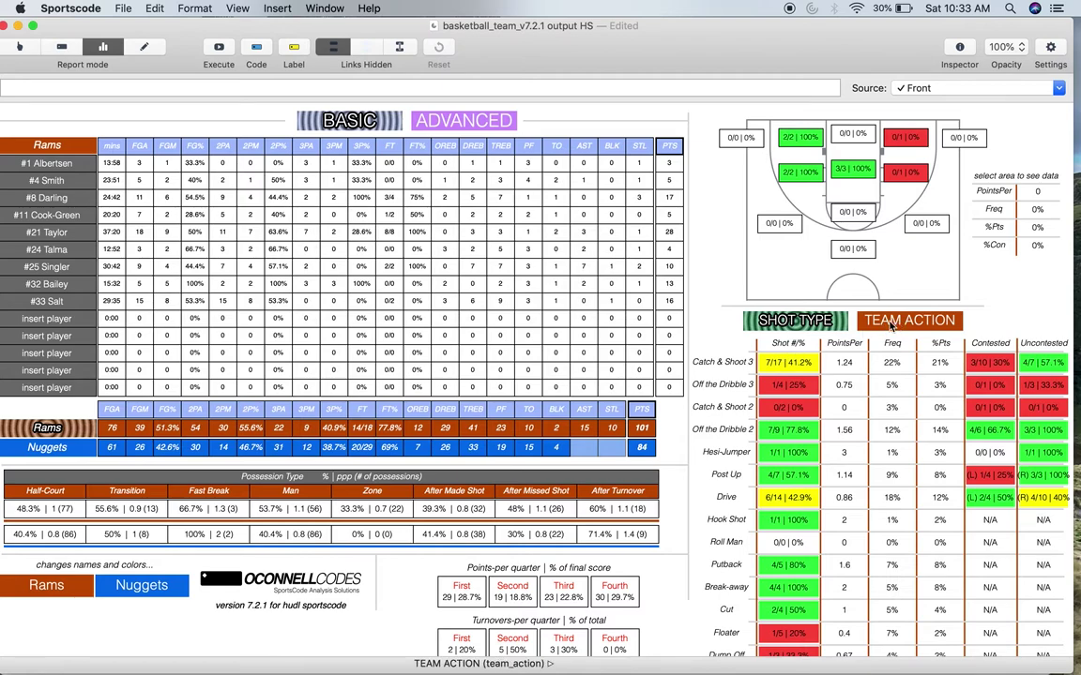
Step: Clear the shot type filter and review the Rams' team action breakdown
click(822, 330)
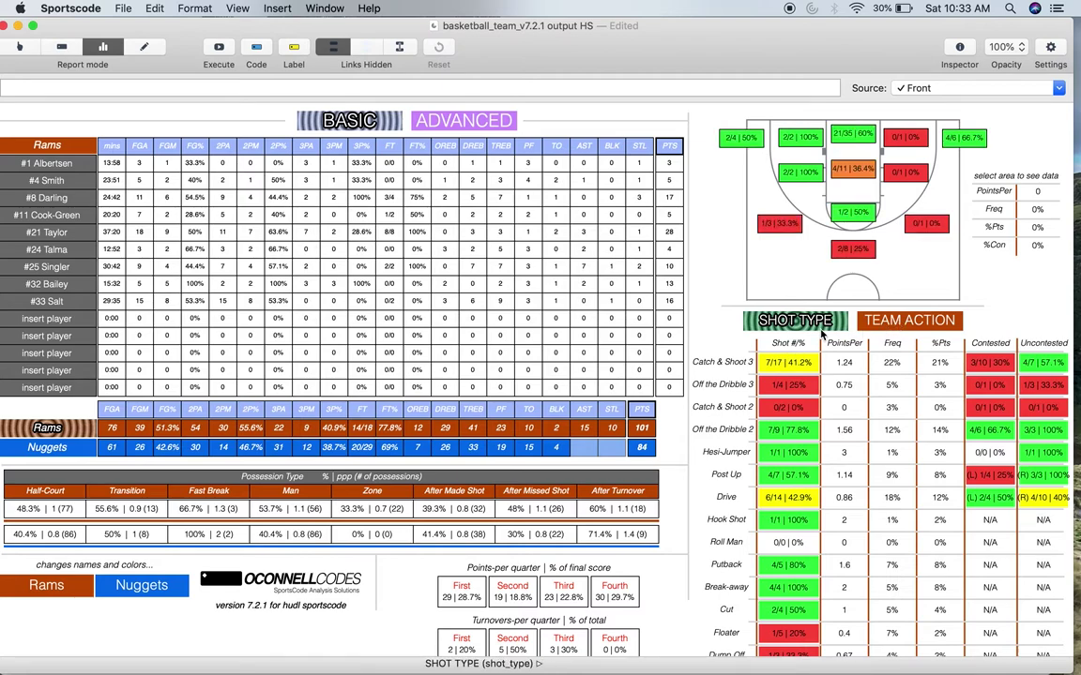
click(895, 324)
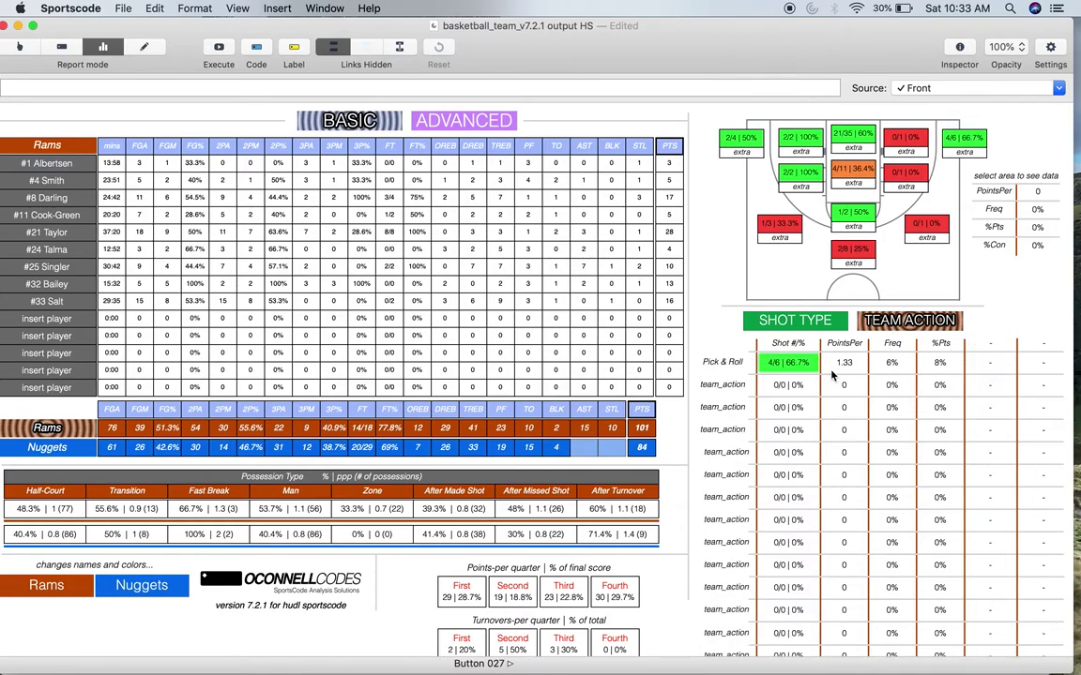
scroll(831, 375, down, 3)
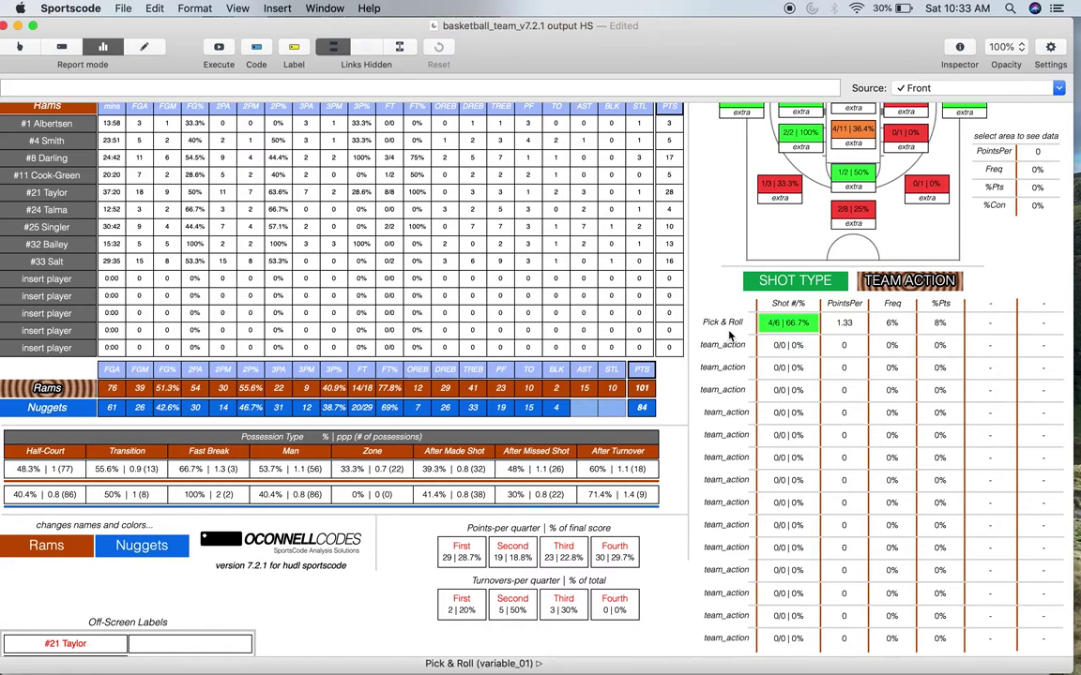
scroll(730, 335, down, 1)
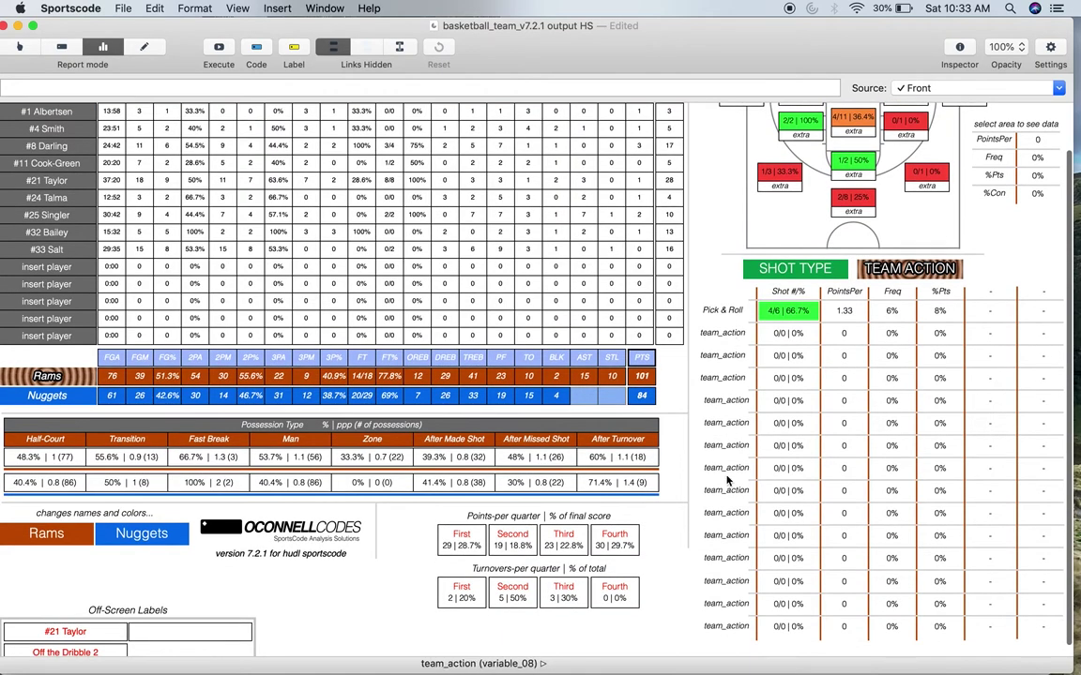
scroll(727, 480, up, 3)
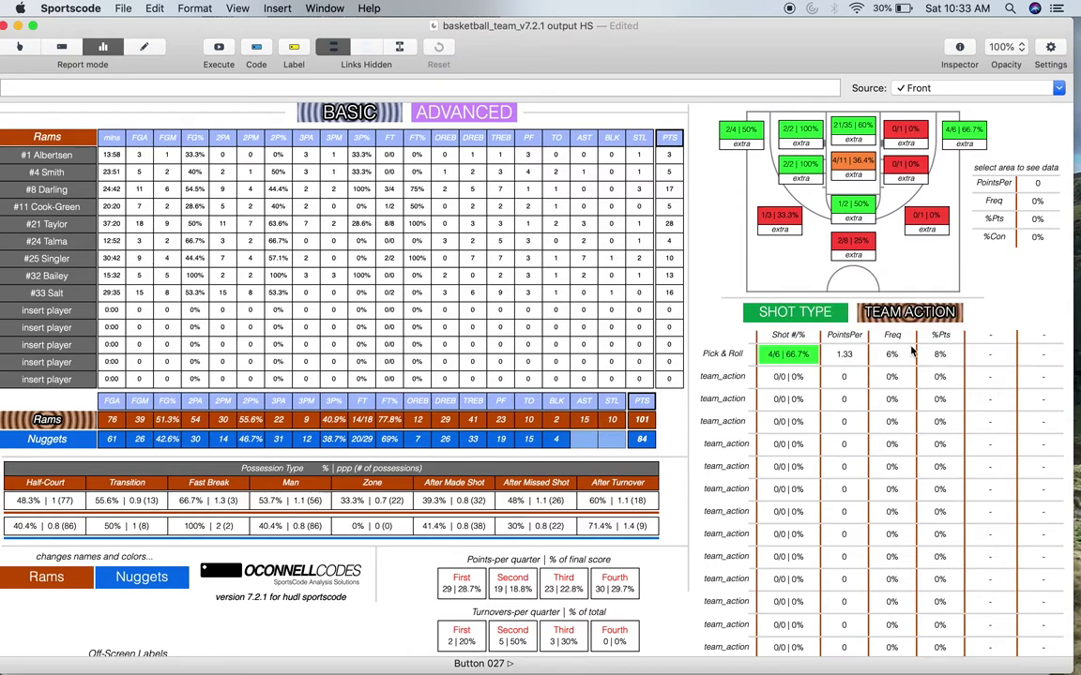
scroll(758, 485, down, 3)
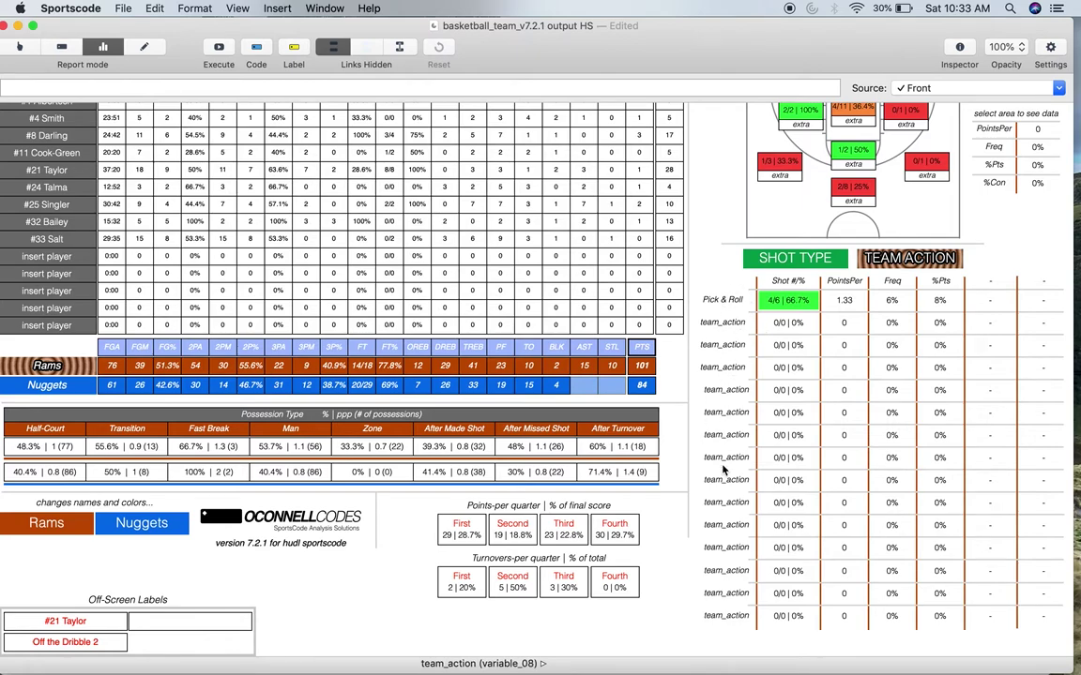
scroll(670, 349, up, 3)
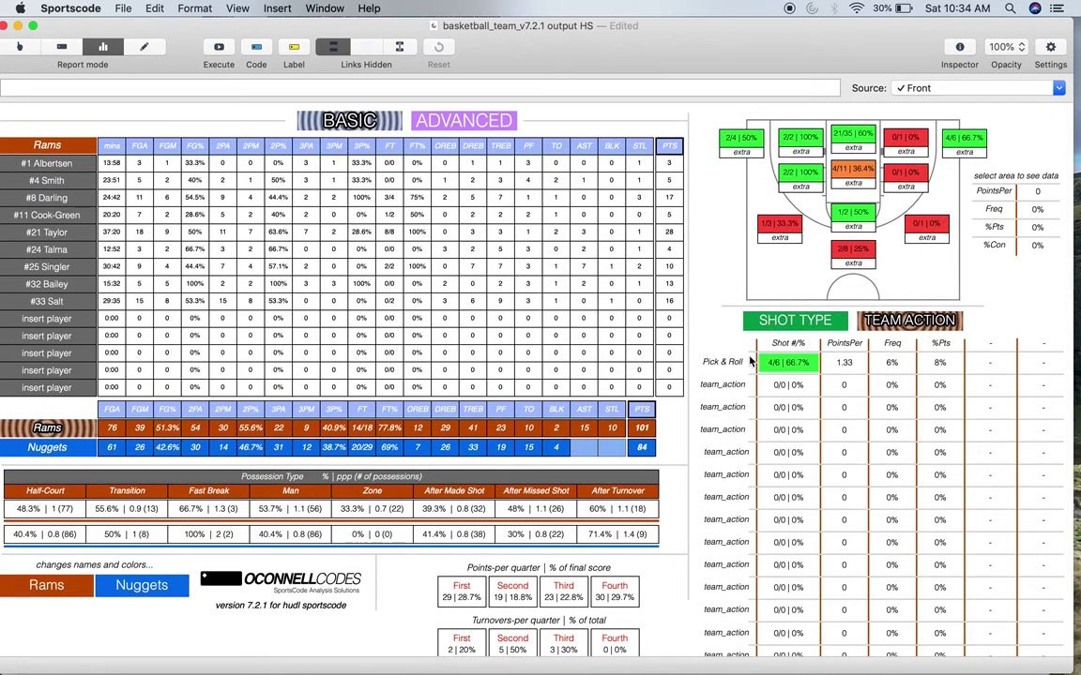
Step: Filter the Rams' shot chart by Pick & Roll, open a movie of the Pick & Roll shots, and close it
click(724, 363)
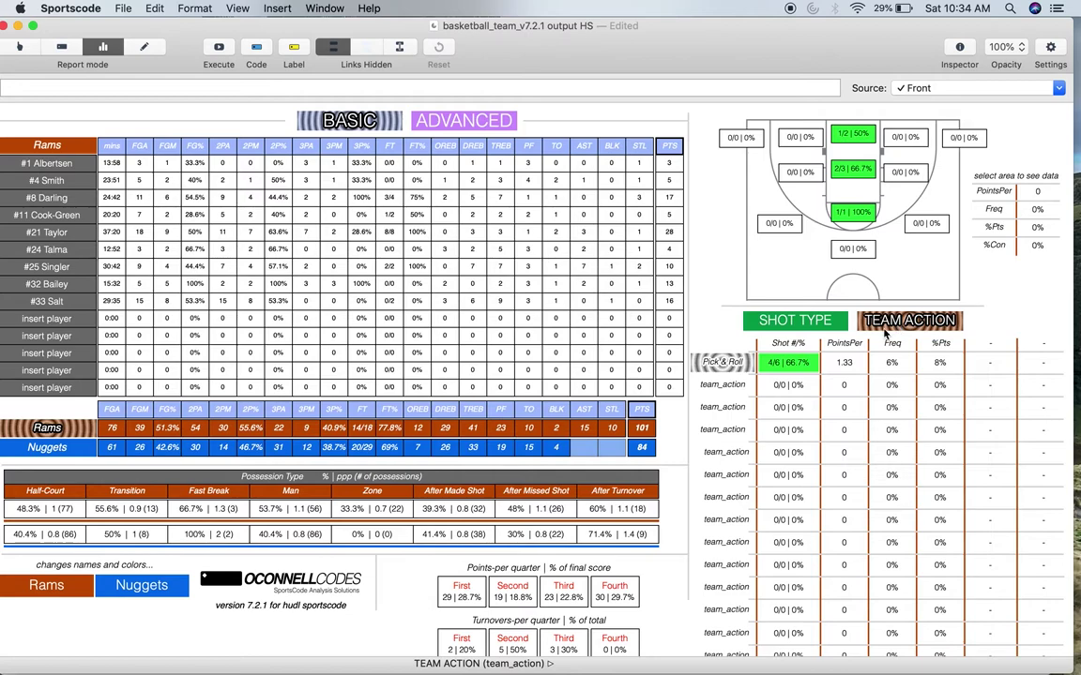
click(775, 372)
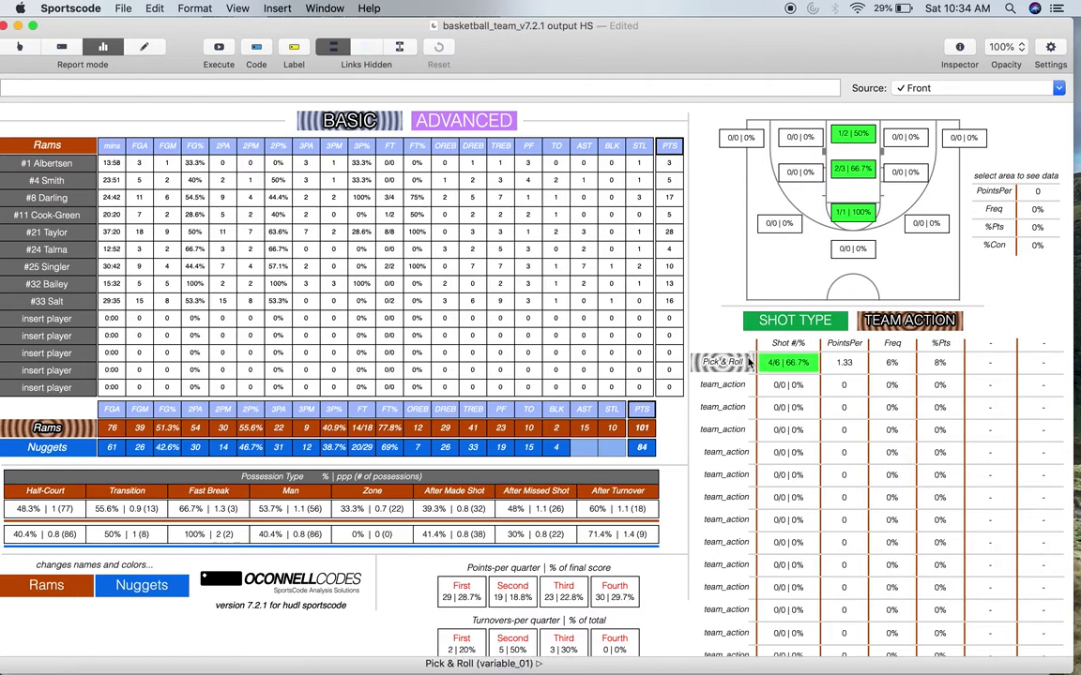
click(800, 370)
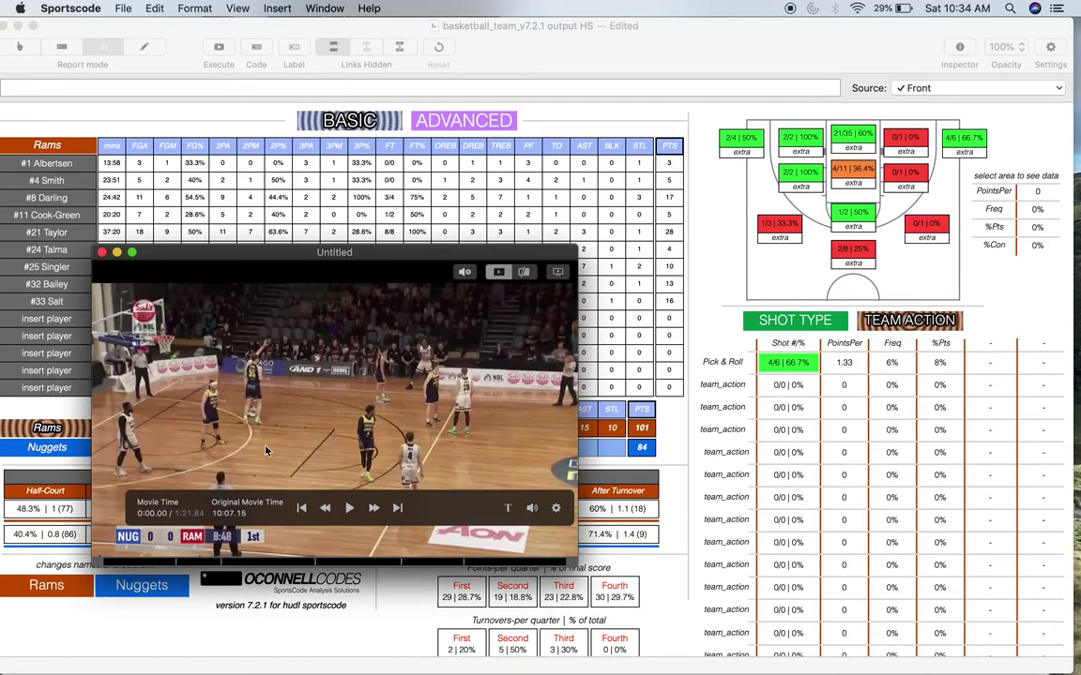
click(102, 252)
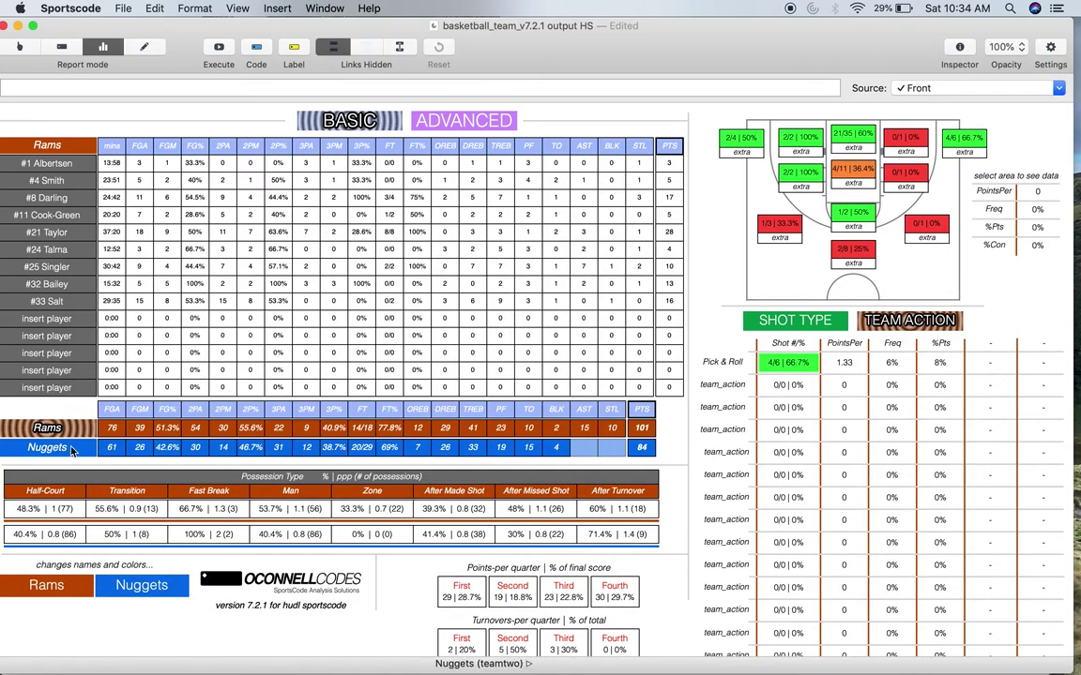
Step: Show the Nuggets' team action breakdown, open a movie of their Pick & Roll shots, and close it
click(70, 451)
click(791, 365)
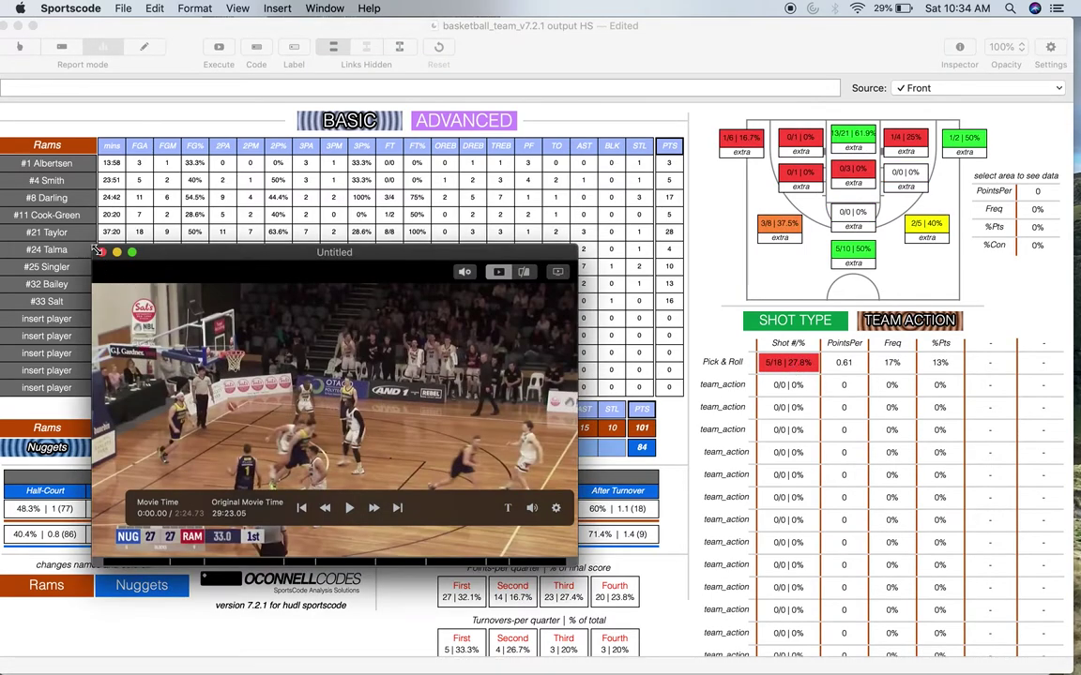
click(100, 252)
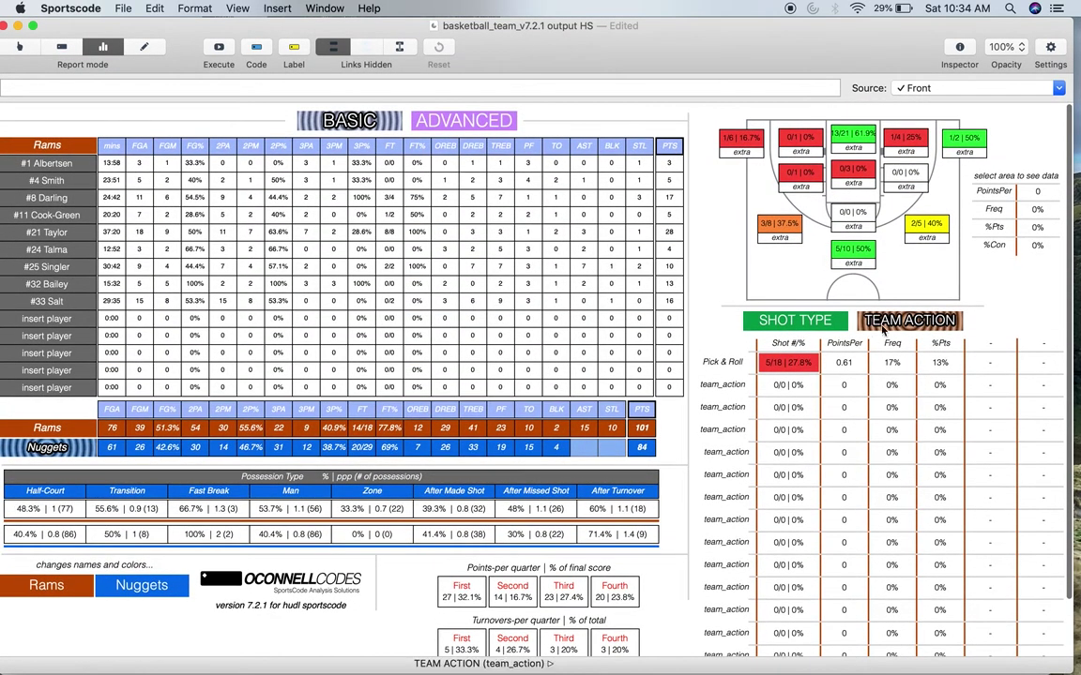
Step: Turn off the team action breakdown and select the advanced view for the statistics tables
click(888, 323)
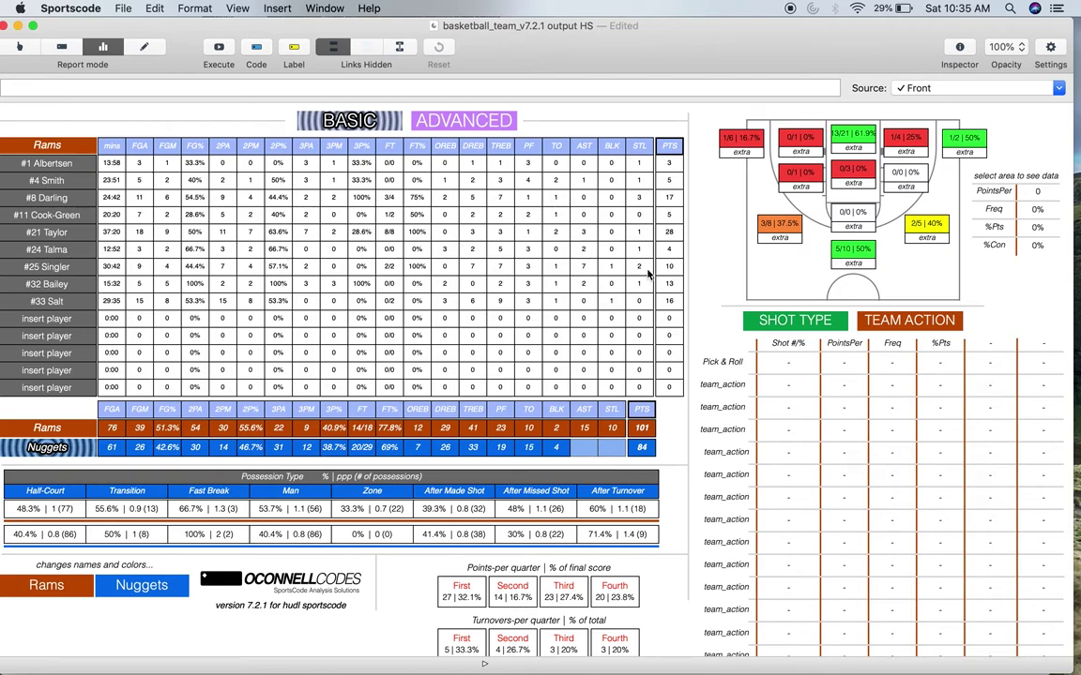
click(453, 120)
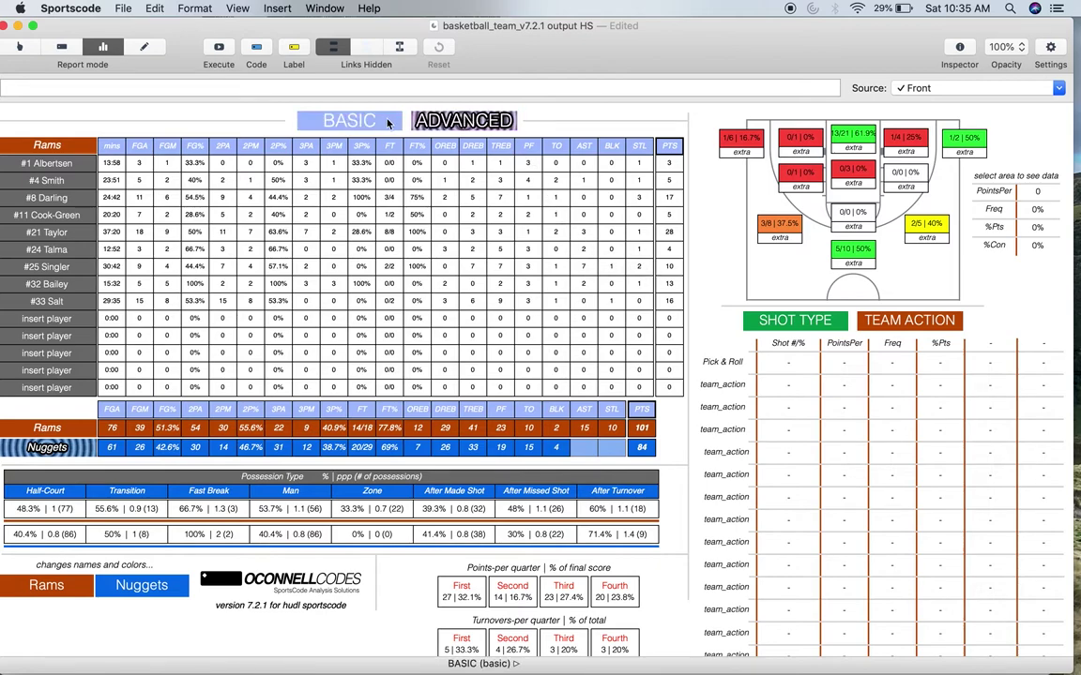